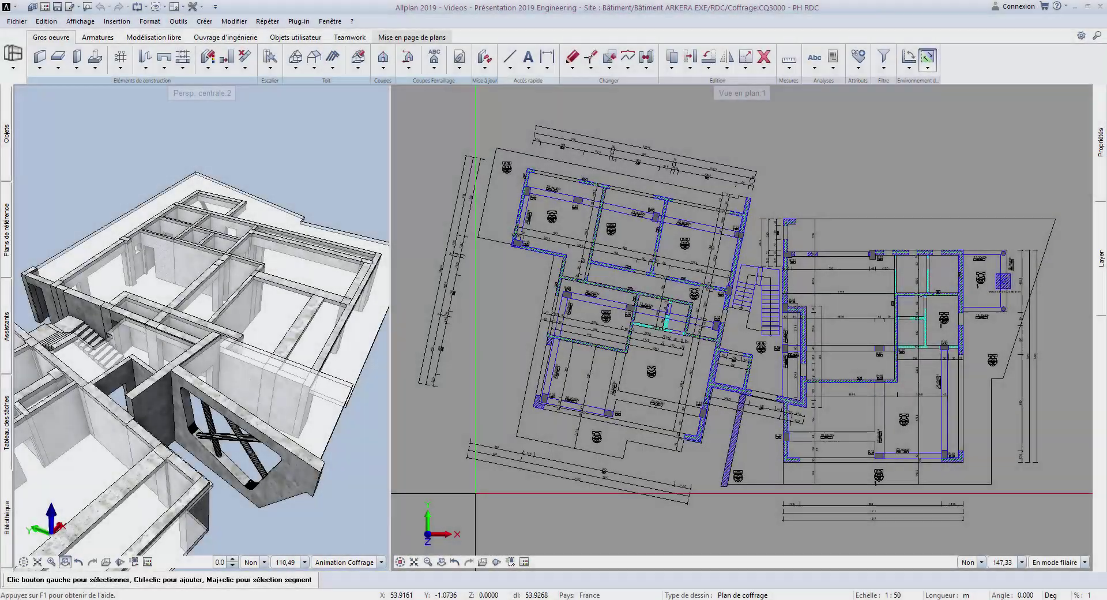
Step: Inspect a slab's attributes in the attribute editor, closing it without changes
scroll(890, 374, up, 2)
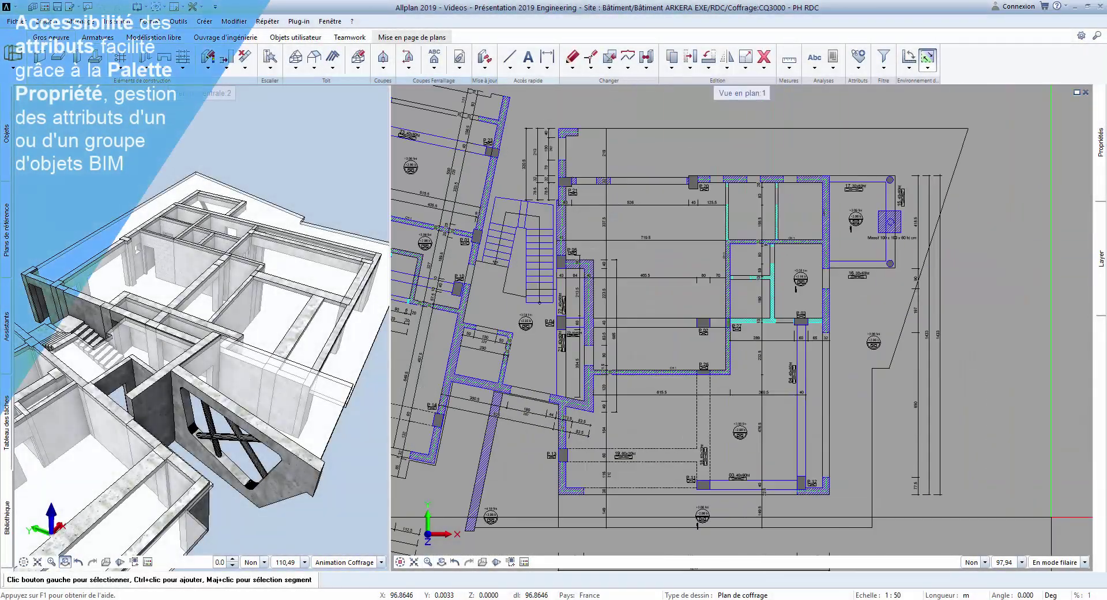
click(725, 300)
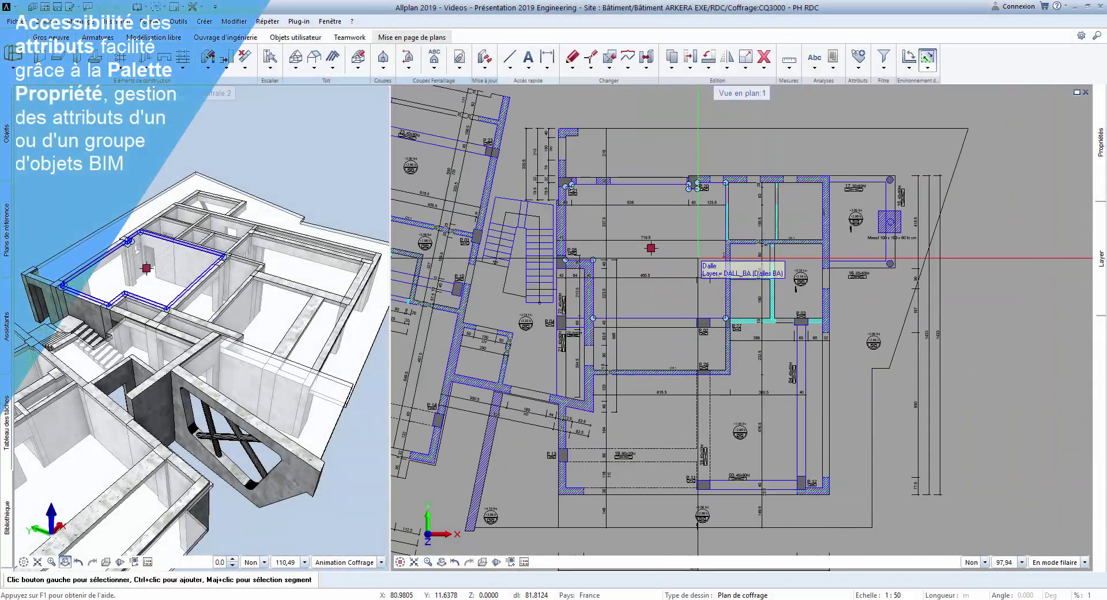
click(1101, 172)
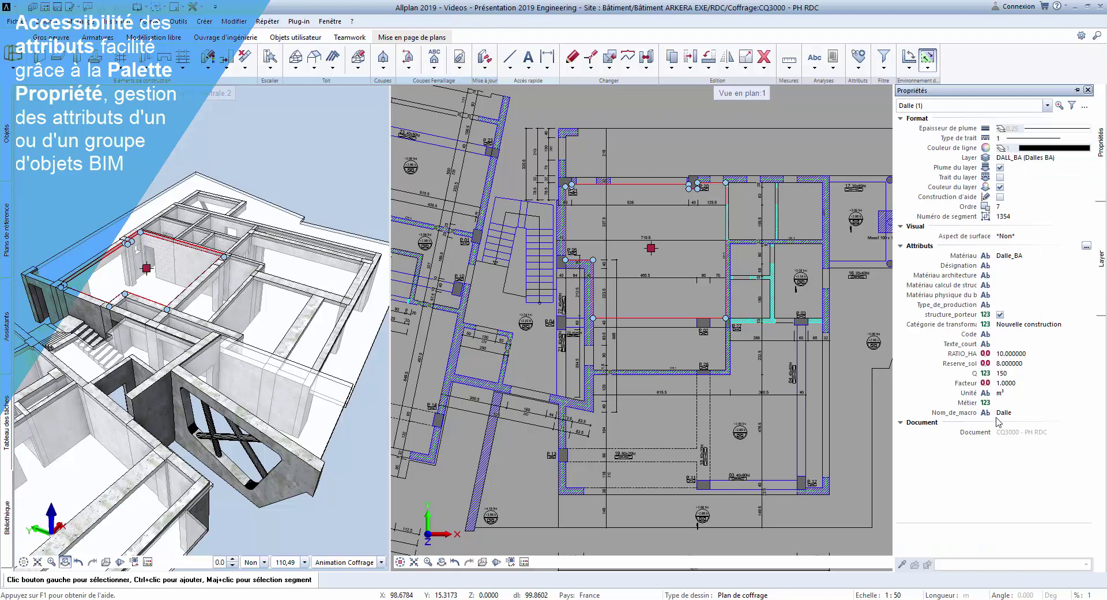
click(1085, 248)
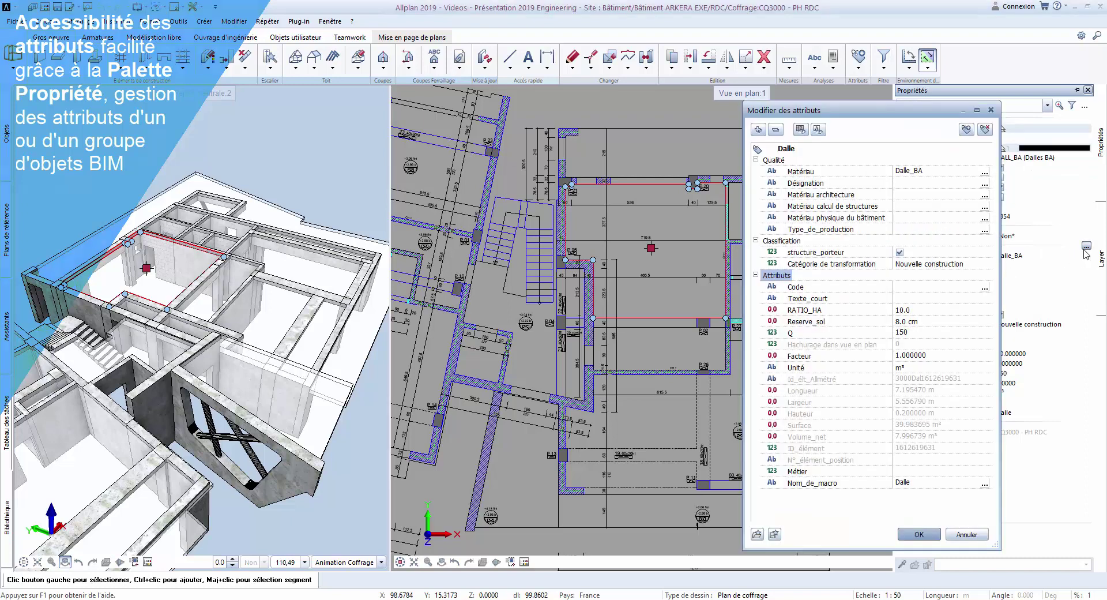
click(967, 130)
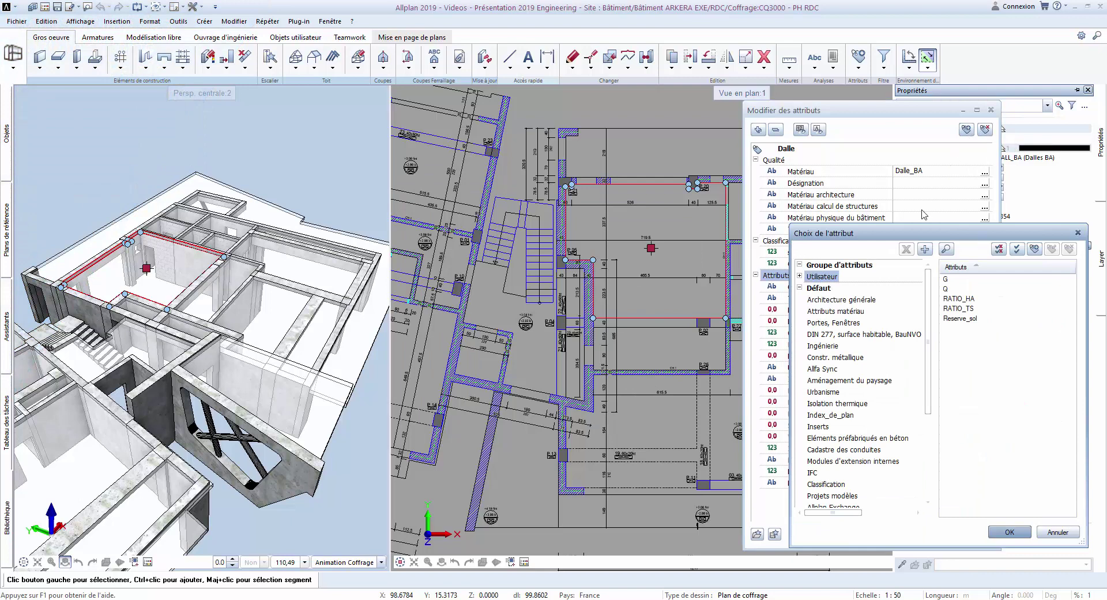
click(826, 485)
drag(970, 477, 947, 265)
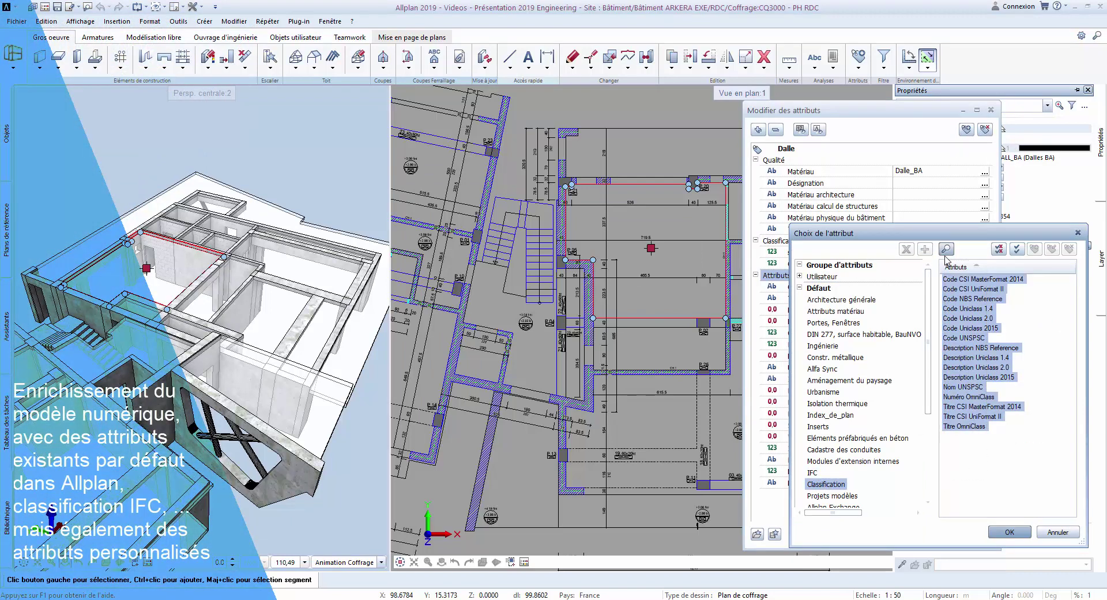
click(1043, 532)
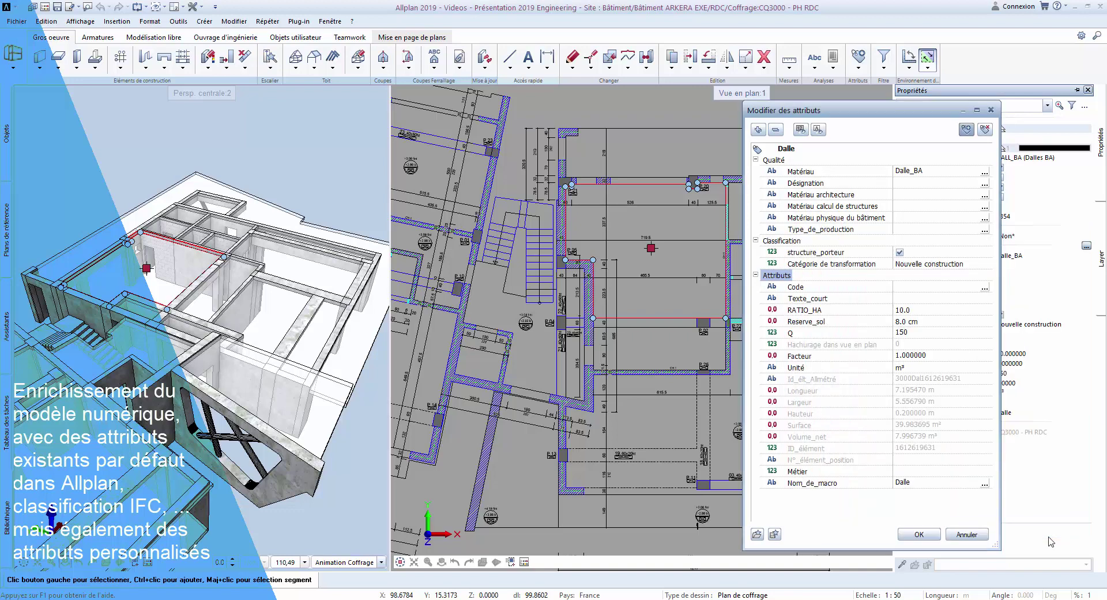
click(972, 540)
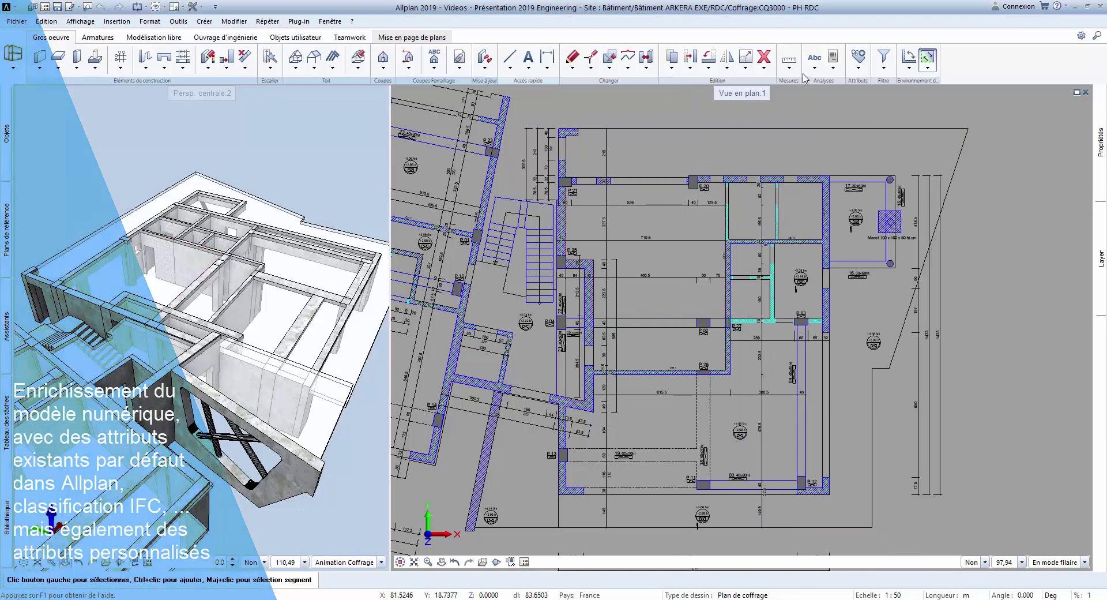
Step: Add level annotations to the small, top and large central slabs
click(814, 67)
click(842, 82)
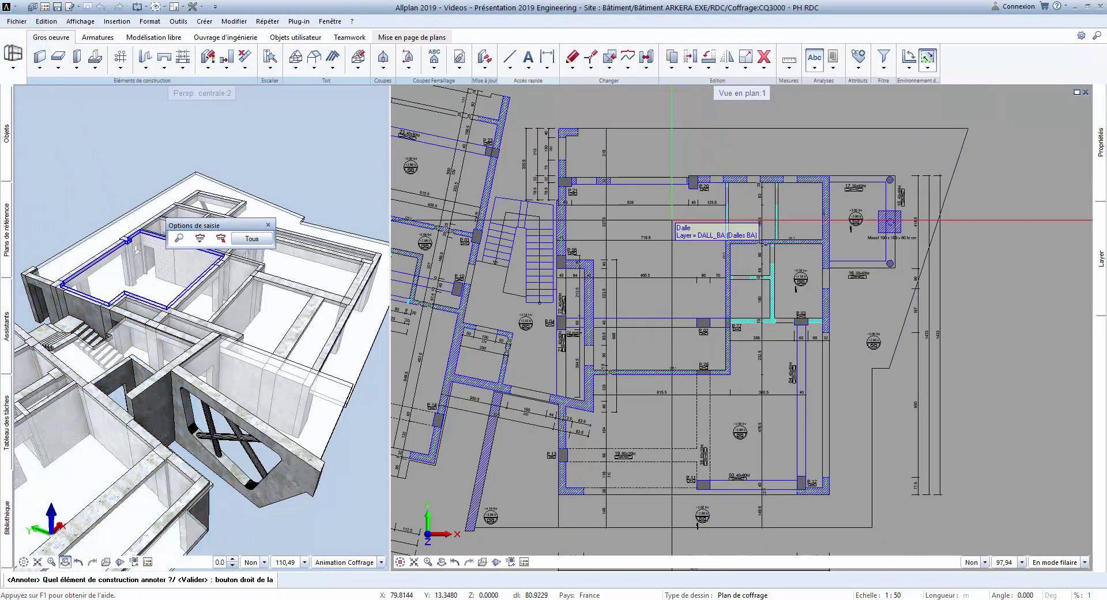
click(744, 214)
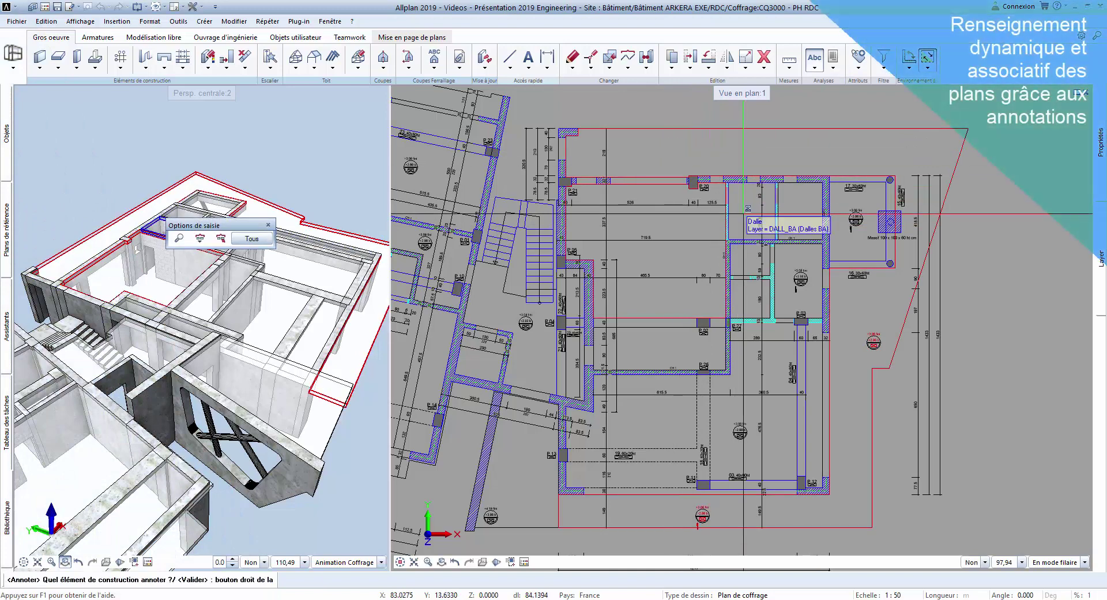
scroll(743, 214, up, 3)
click(870, 272)
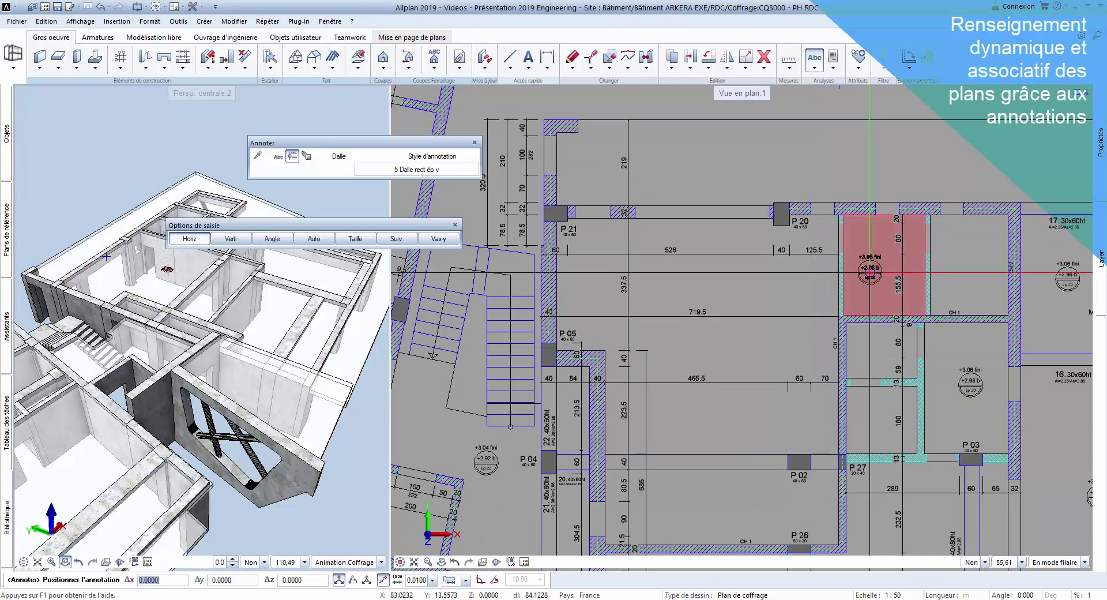
click(870, 273)
click(720, 163)
click(720, 164)
click(729, 351)
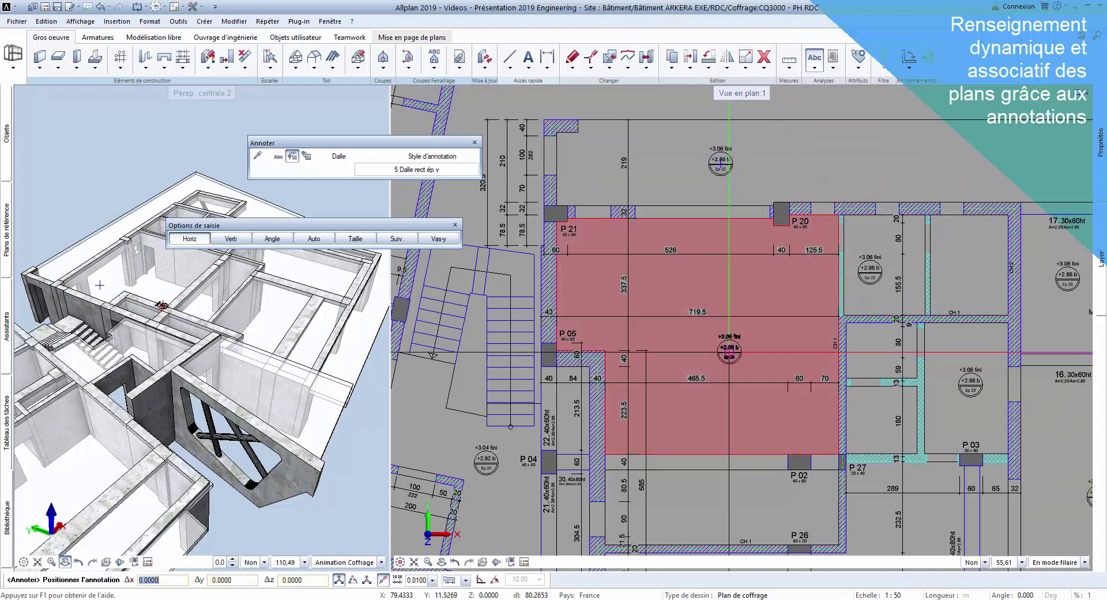
click(727, 350)
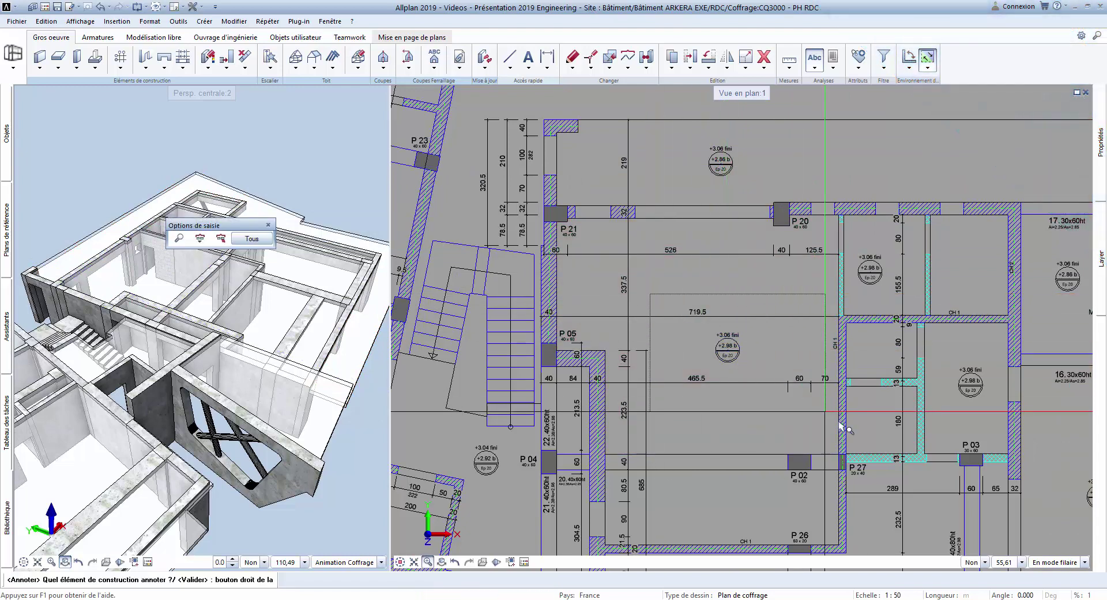
Step: Annotate the bottom beam with style 15 Poutre rtb, reading 02.40x65ht Rtb: 0.45
scroll(835, 445, up, 3)
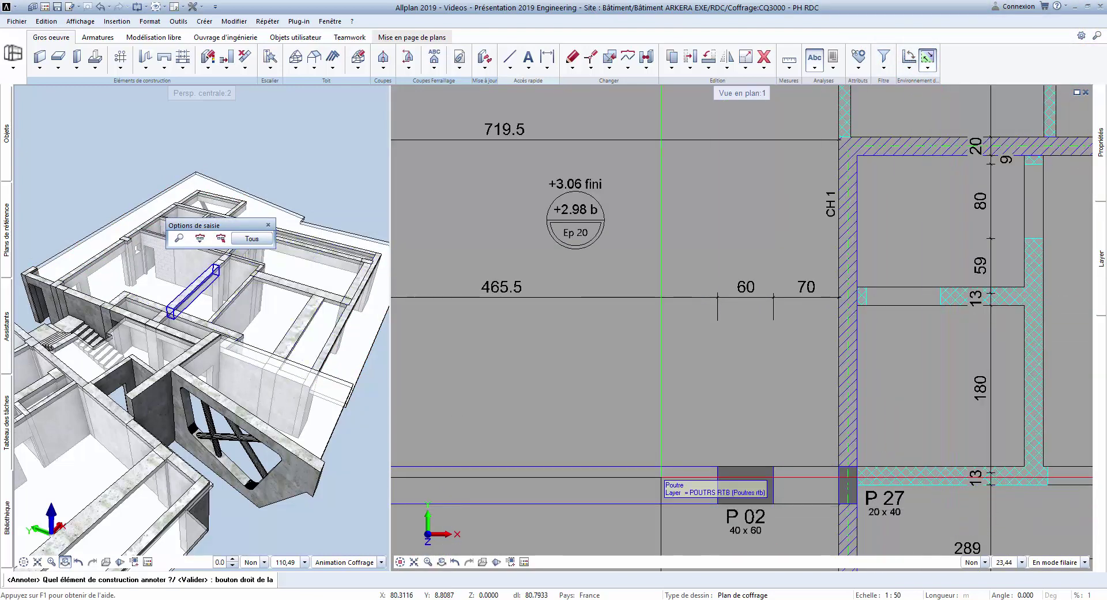
click(642, 473)
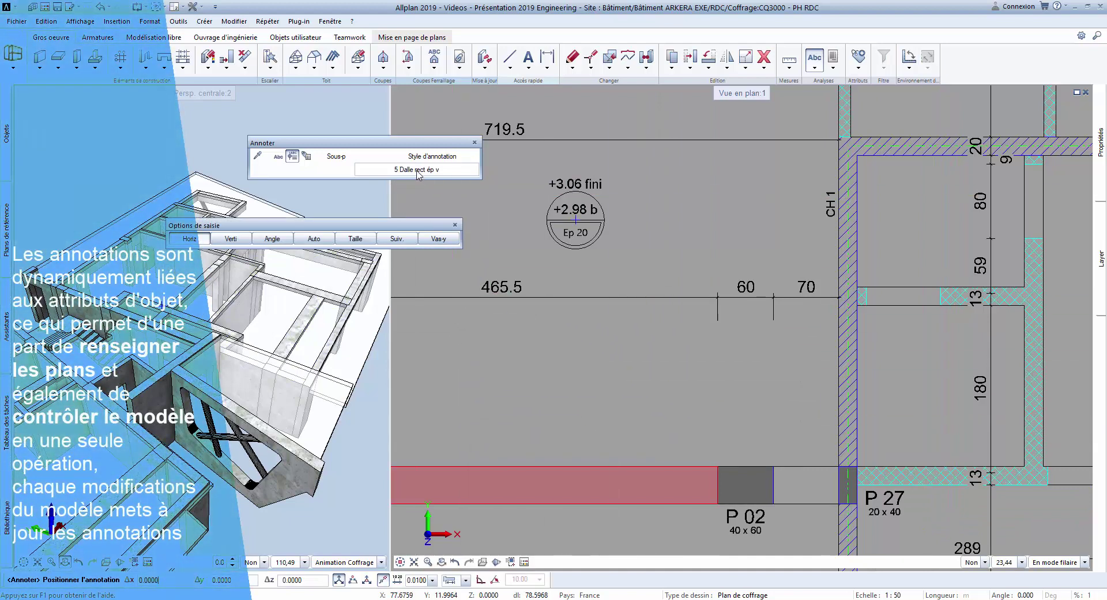
click(417, 170)
scroll(448, 428, down, 1)
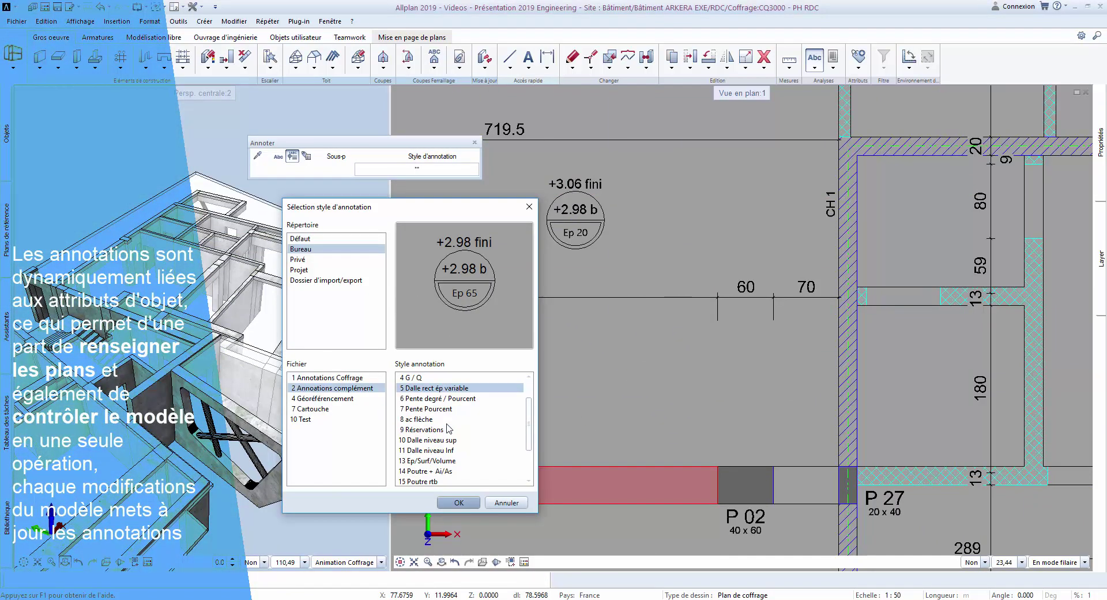
click(435, 451)
click(458, 503)
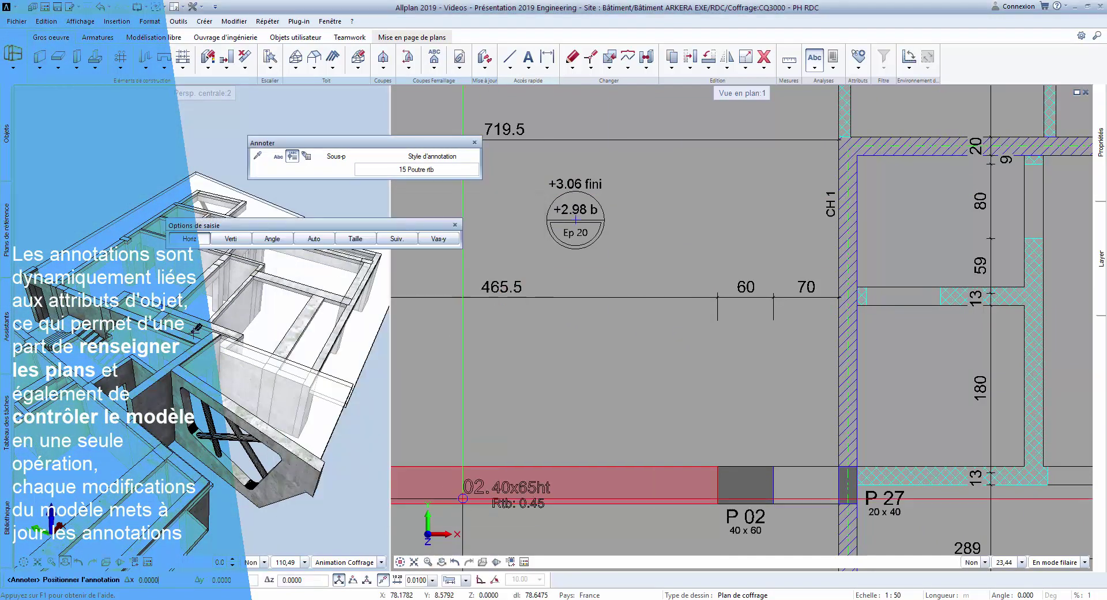
click(501, 451)
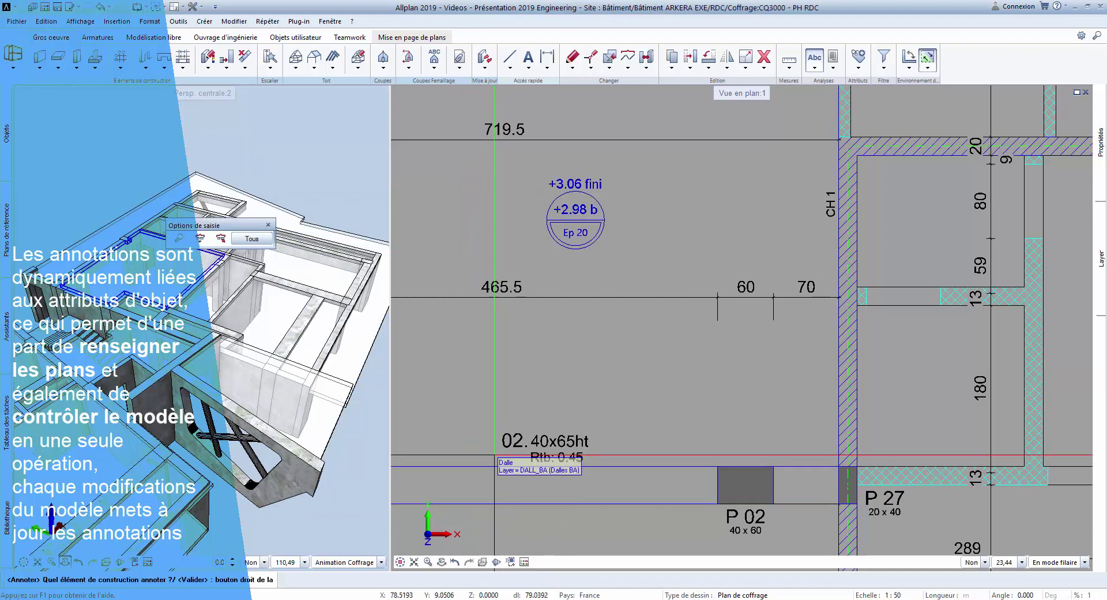
Step: Set the beam's Hauteur to 0.6 so its label reads 02.40x60ht Rtb: 0.40
double_click(490, 467)
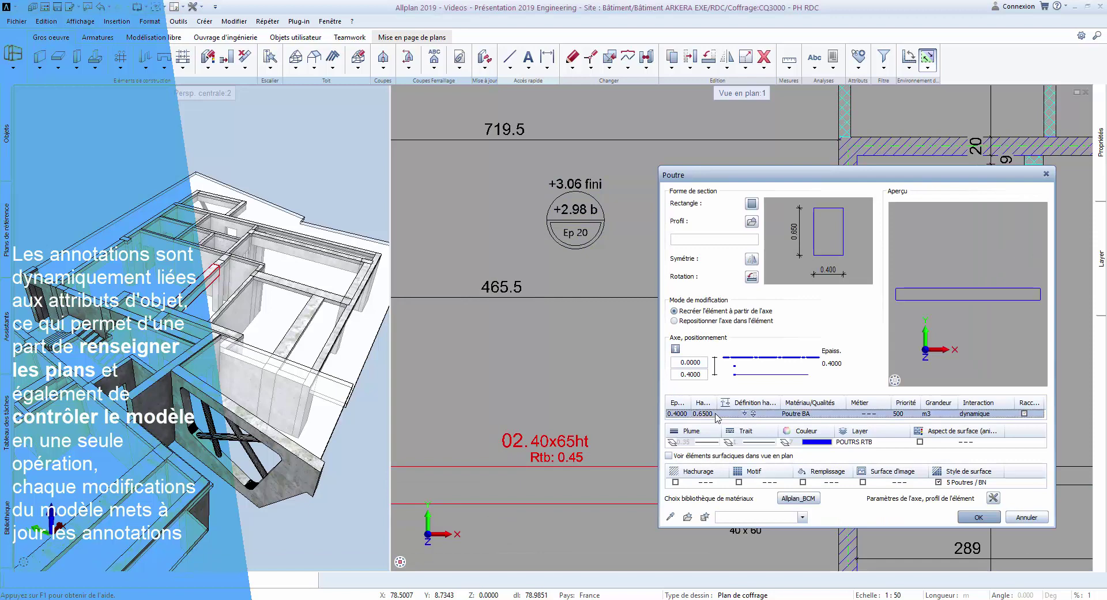
text(0.6)
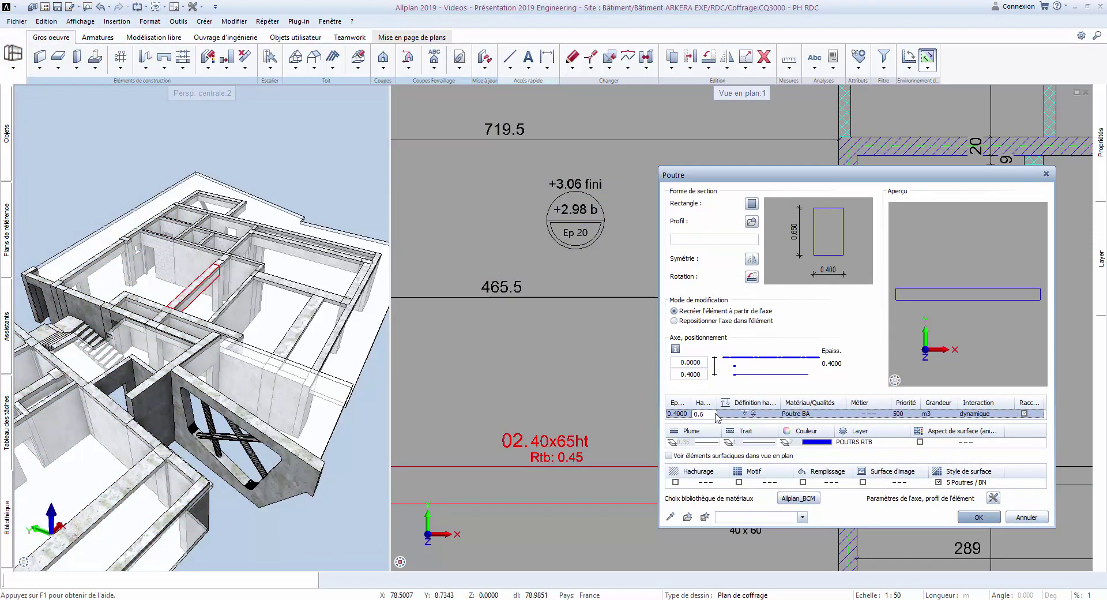
click(988, 518)
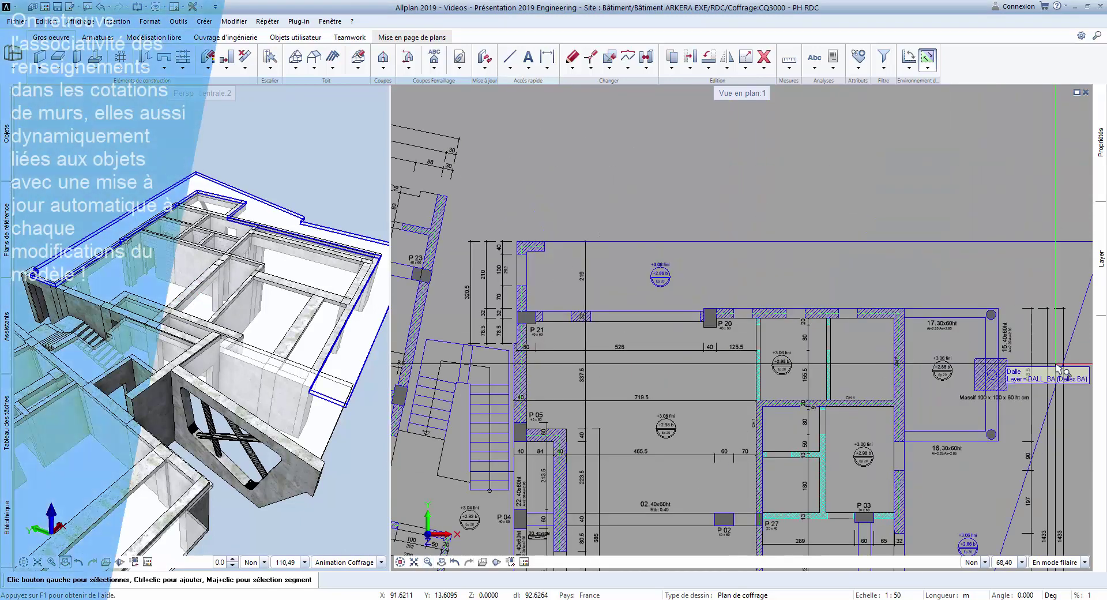
Step: Place a wall dimension chain above the top wall of the plan
click(185, 60)
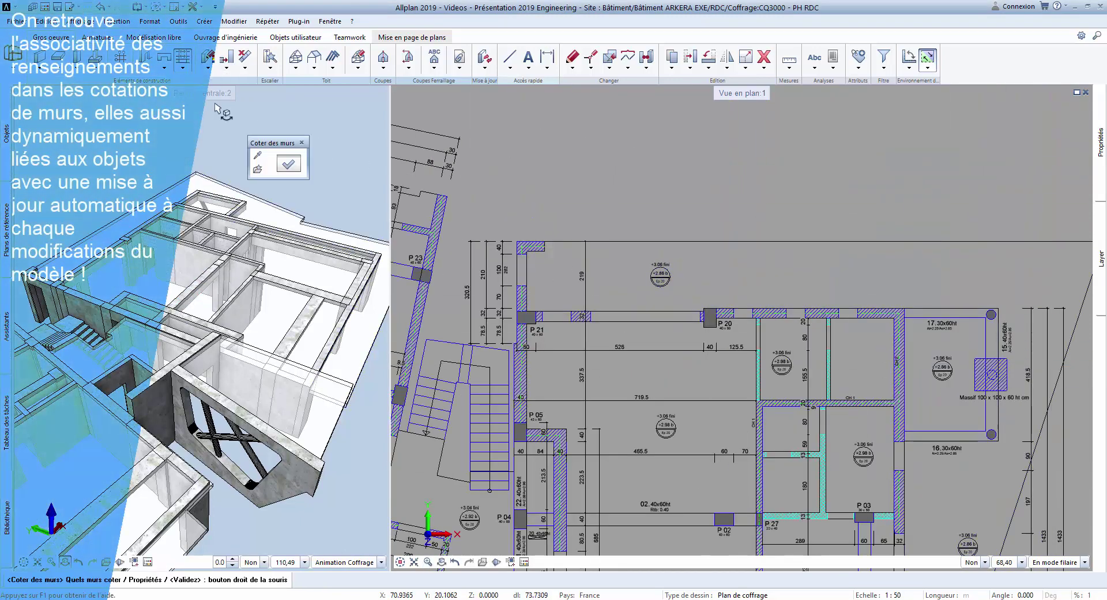
click(689, 297)
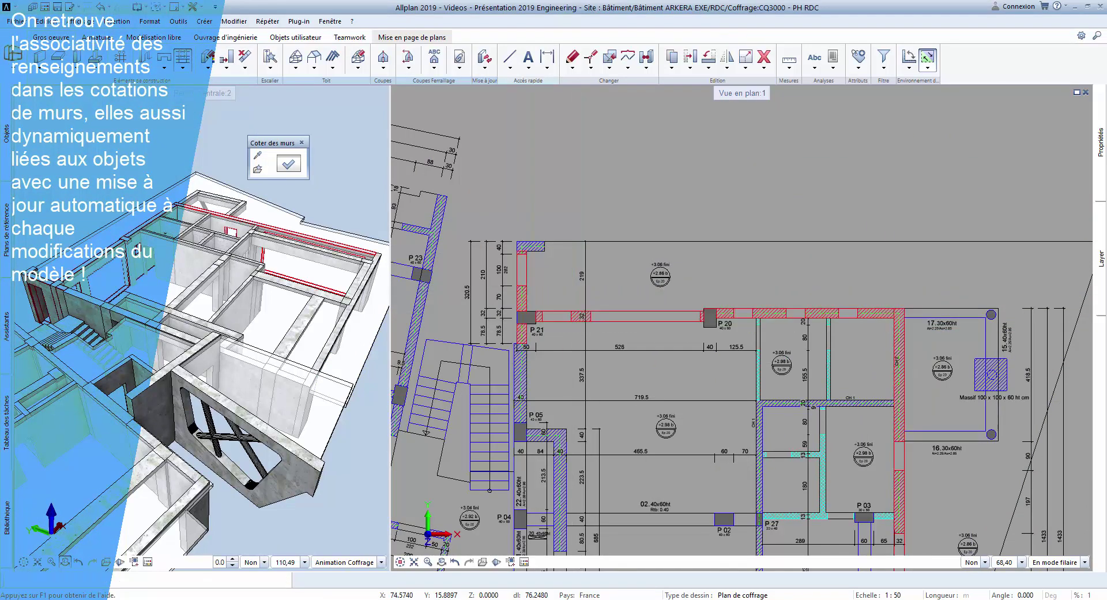
click(689, 293)
click(689, 185)
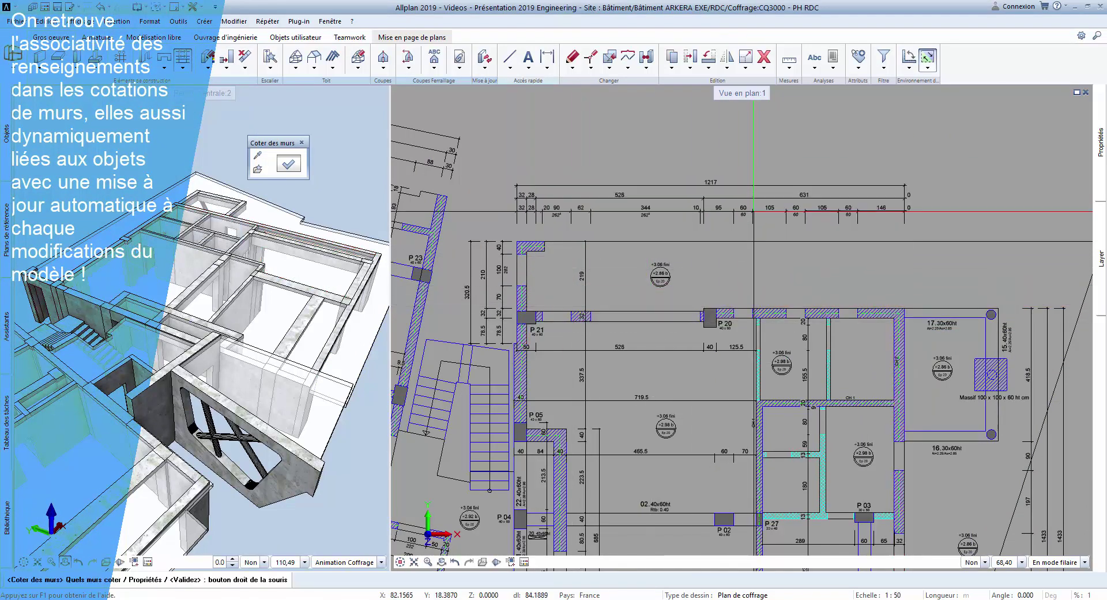
Step: Change the wall opening width to 0.85, updating the dimensions to 85 and 121
scroll(839, 211, up, 3)
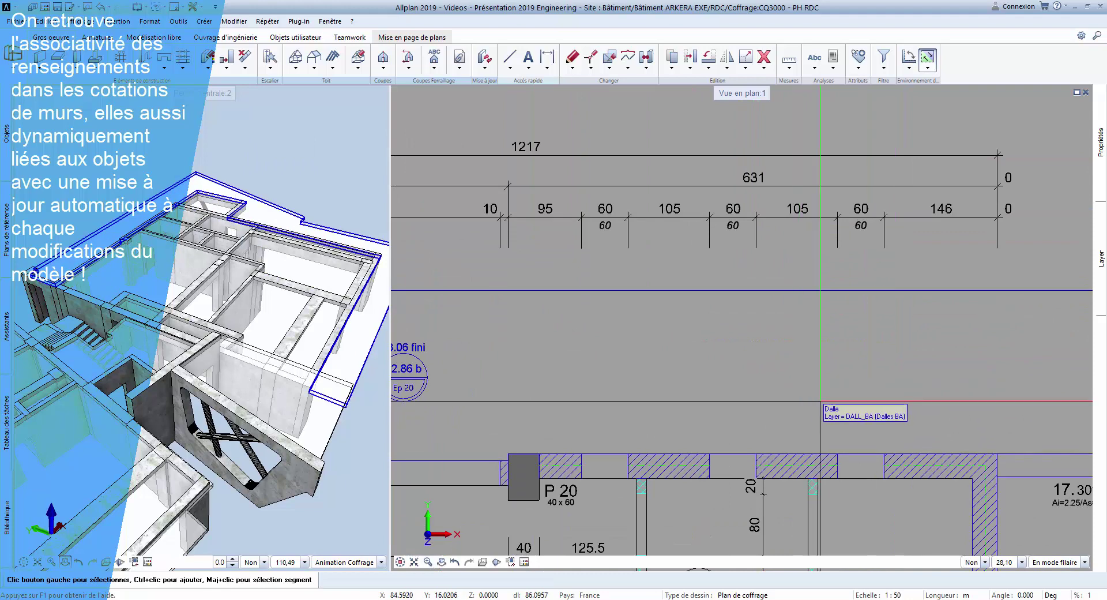
click(883, 497)
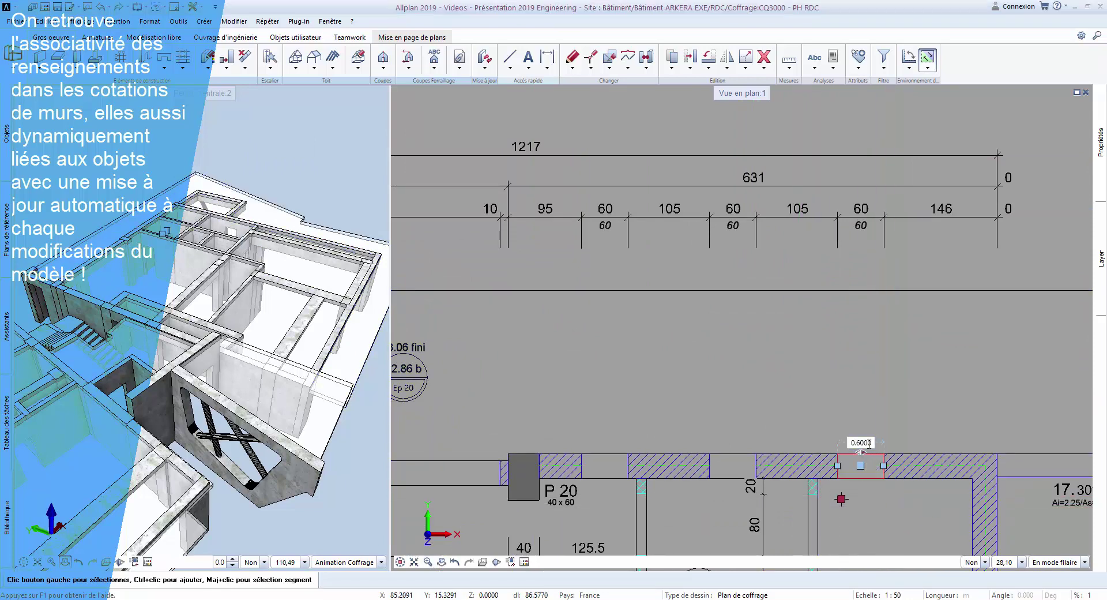
text(0.85)
key(Return)
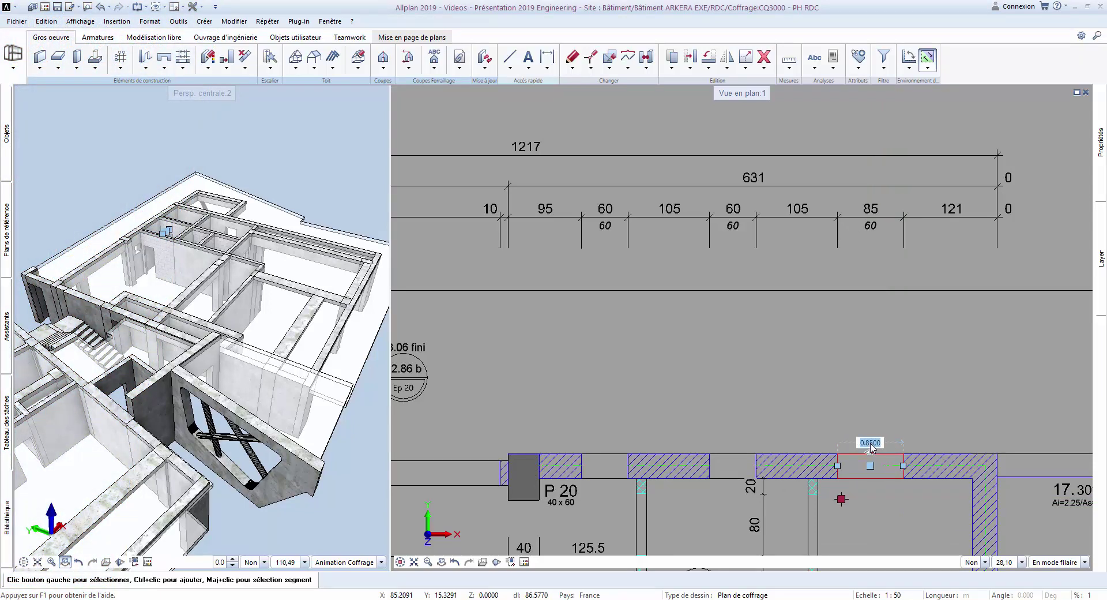
Step: Place the Bureau column legend listing P01–P20 sections and 3.30 heights right of the plan
middle_click(853, 427)
click(834, 68)
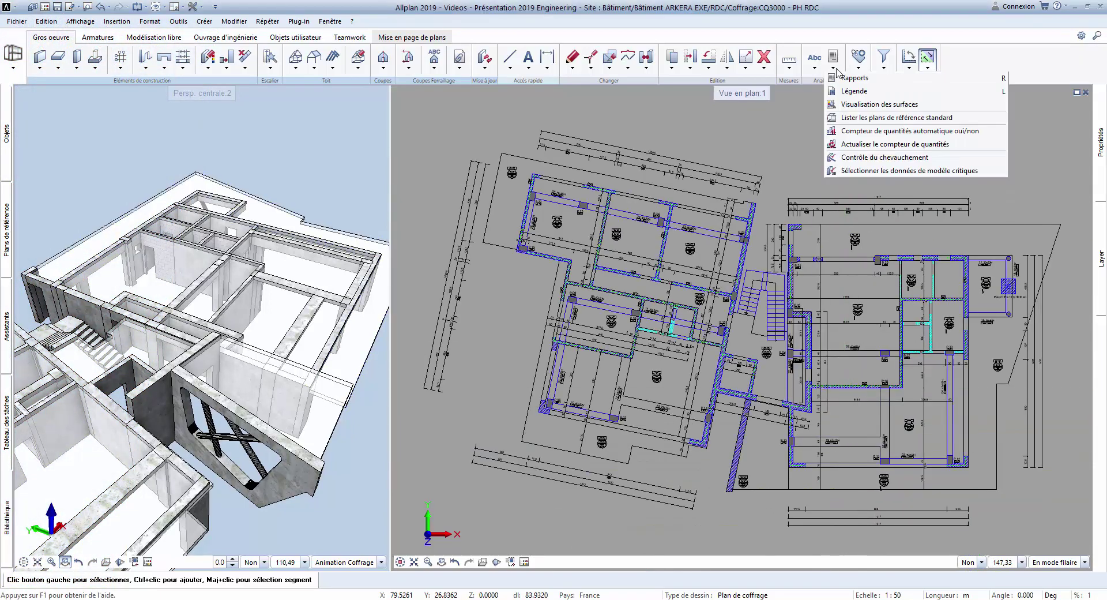
click(854, 91)
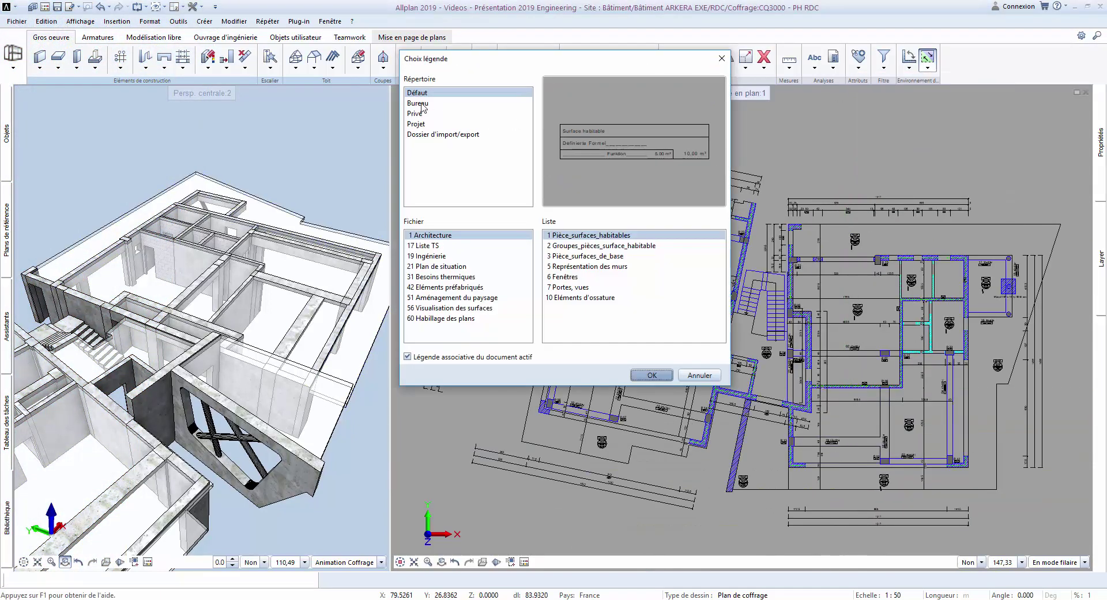
click(419, 104)
click(651, 376)
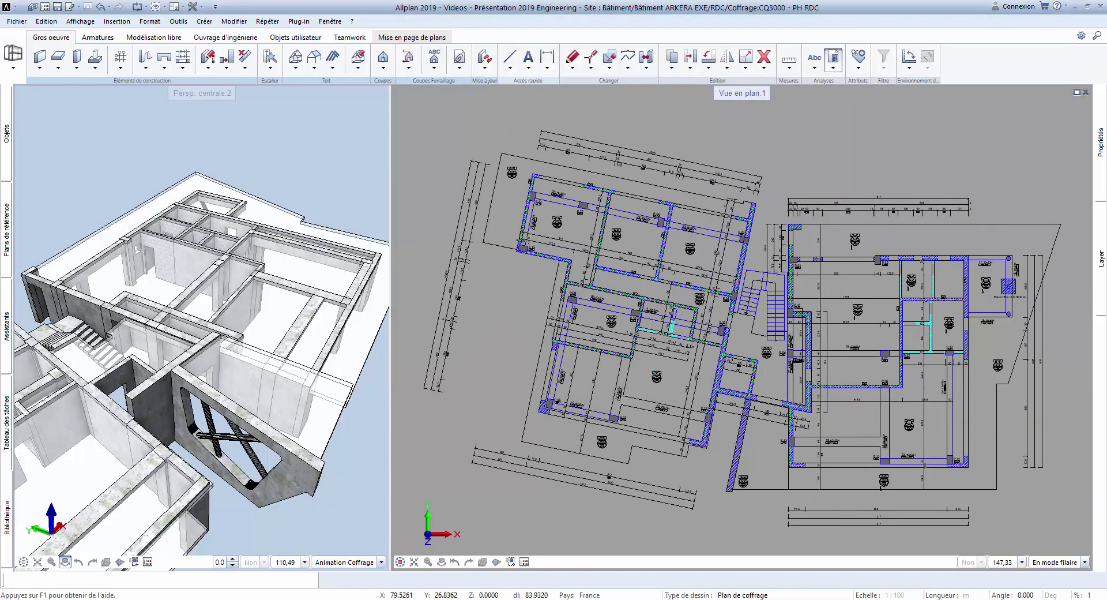
mouse_move(903, 263)
middle_down()
mouse_move(859, 277)
mouse_move(613, 230)
middle_up()
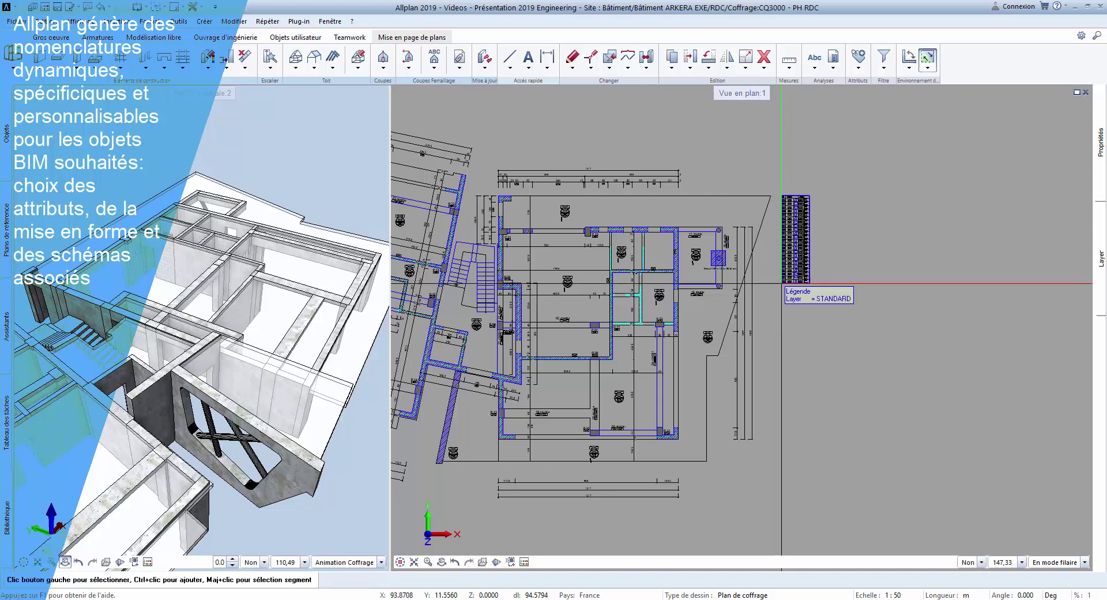
scroll(824, 248, up, 5)
scroll(854, 219, up, 5)
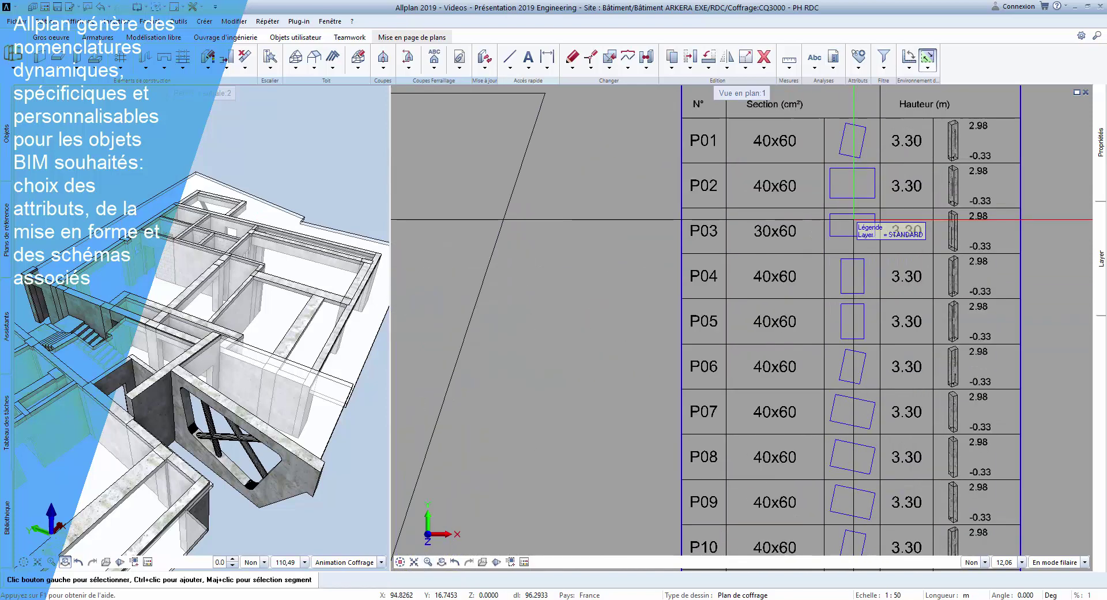
middle_drag(915, 494, 782, 127)
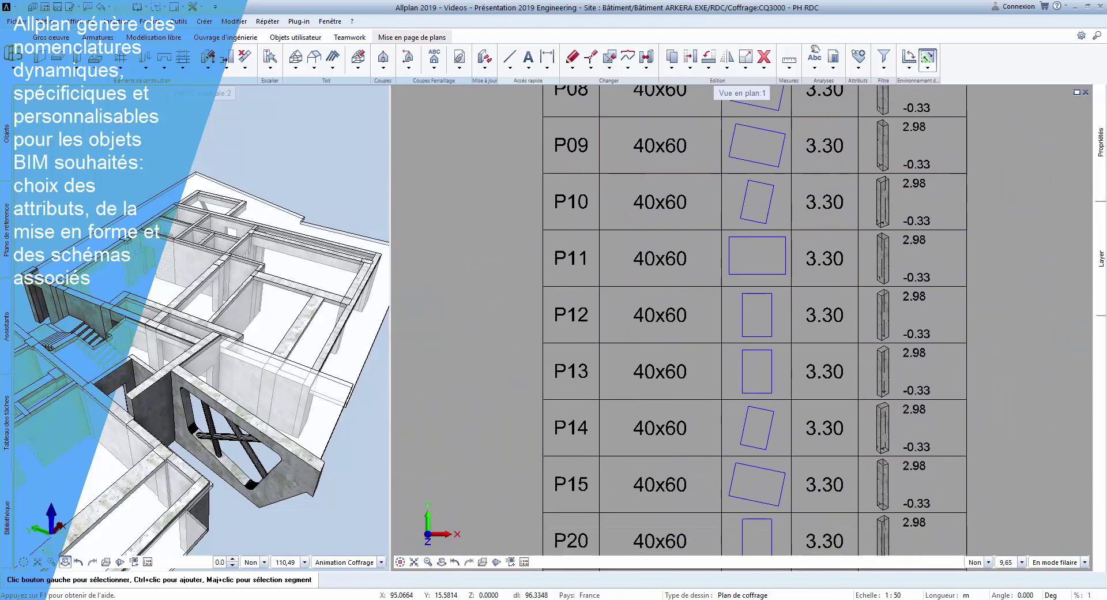
scroll(736, 210, down, 2)
scroll(761, 146, down, 5)
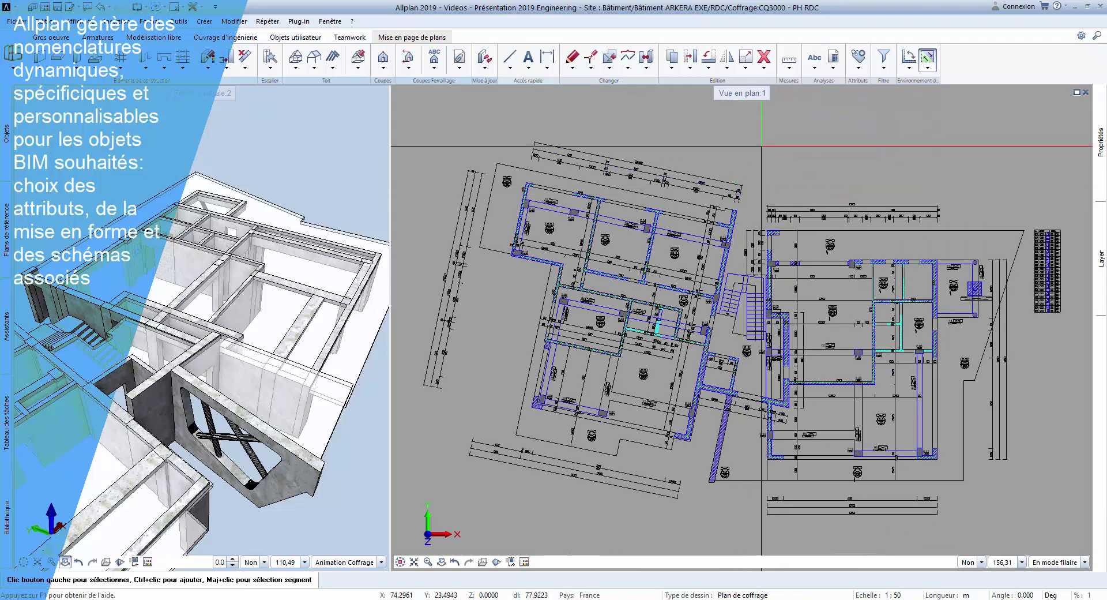
click(833, 68)
Step: Colour the slabs by load Q and place the Charges Q legend beside the column table
click(853, 92)
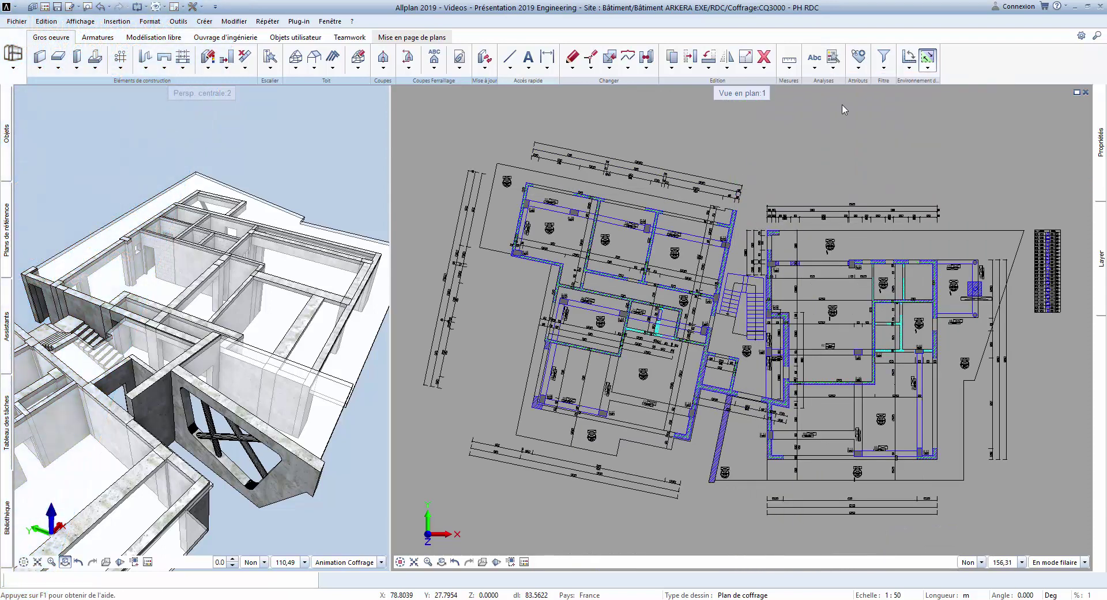
drag(433, 154, 432, 248)
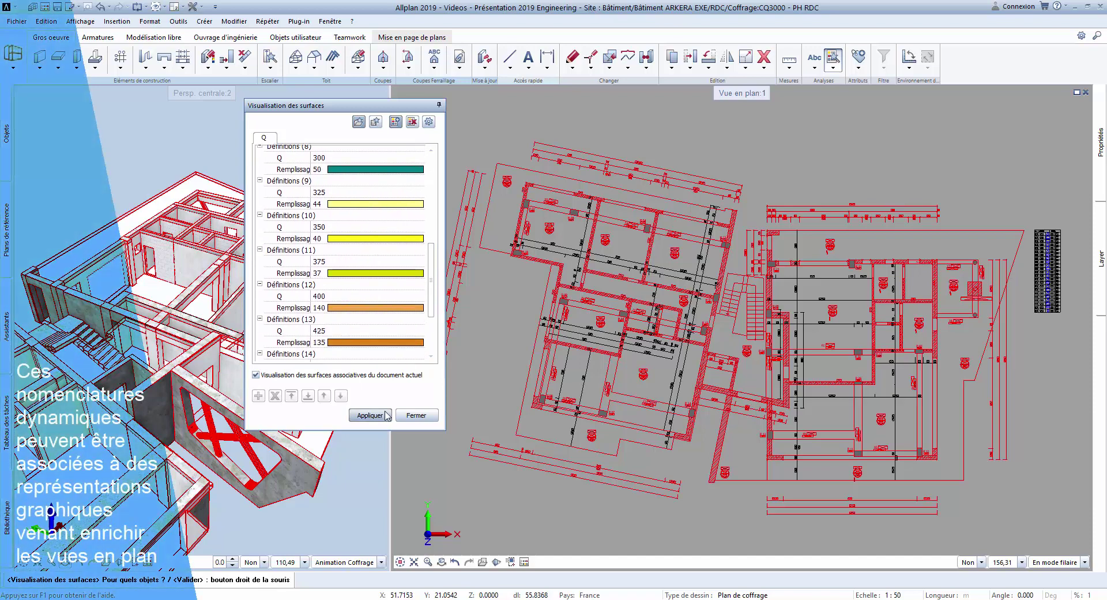
click(369, 416)
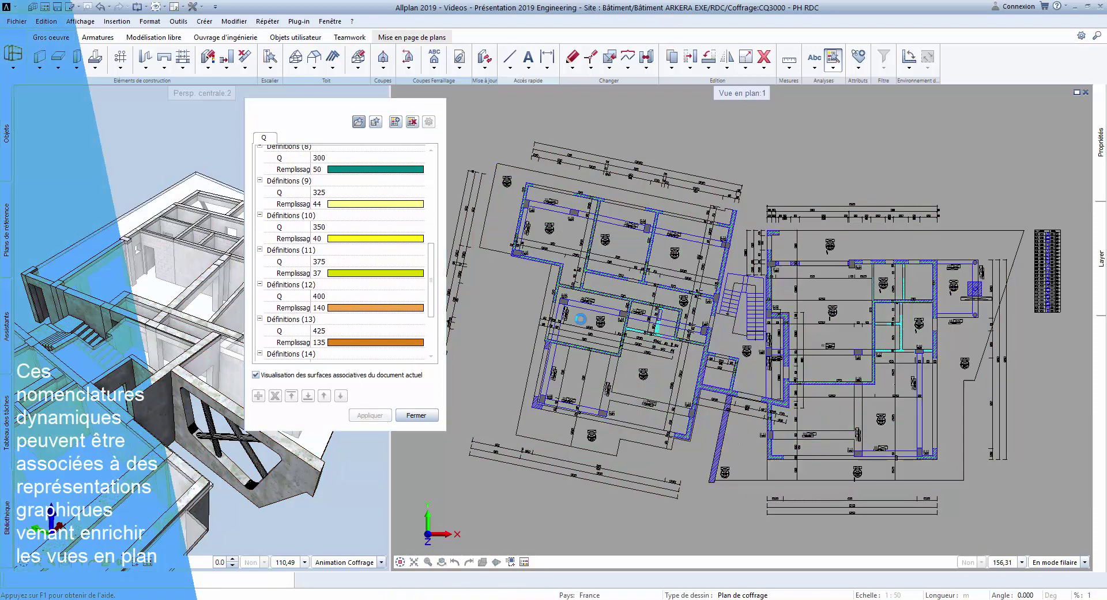
middle_drag(534, 253, 171, 288)
scroll(705, 293, up, 6)
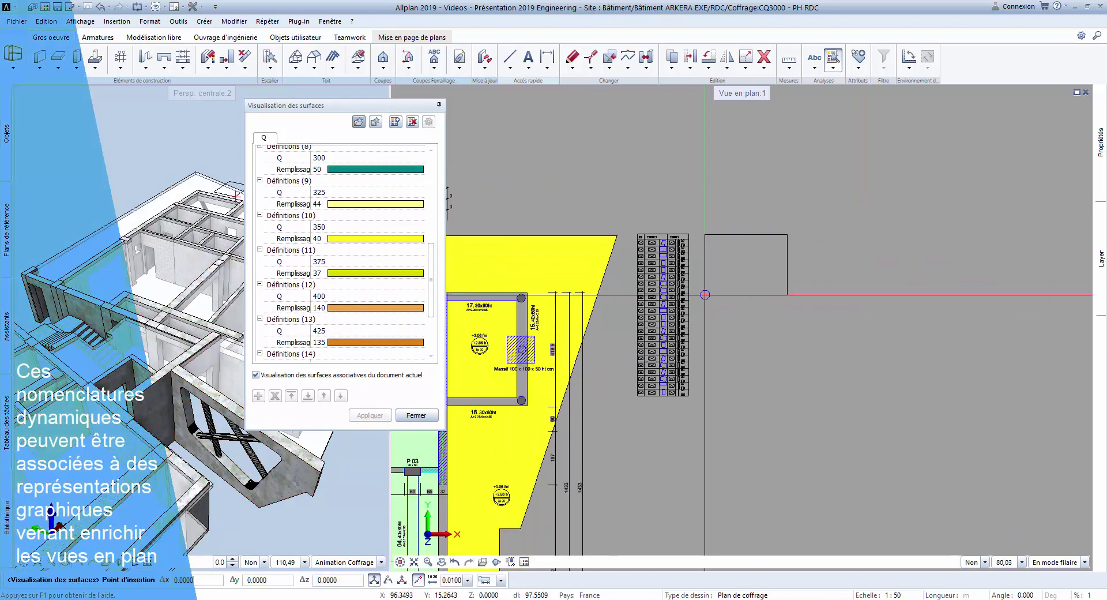
click(416, 416)
click(927, 58)
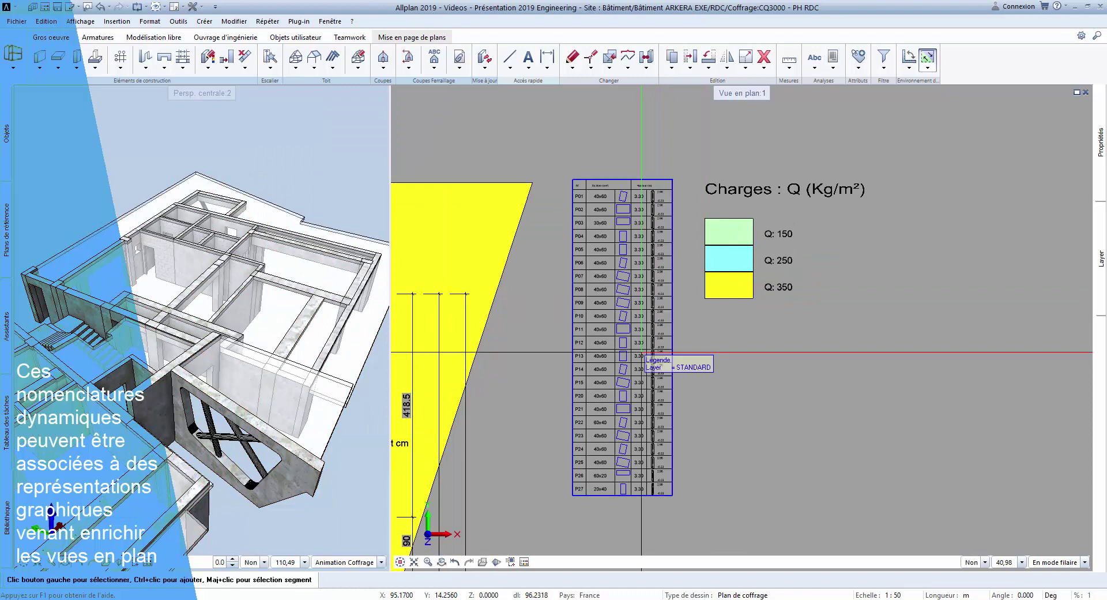
scroll(642, 352, down, 6)
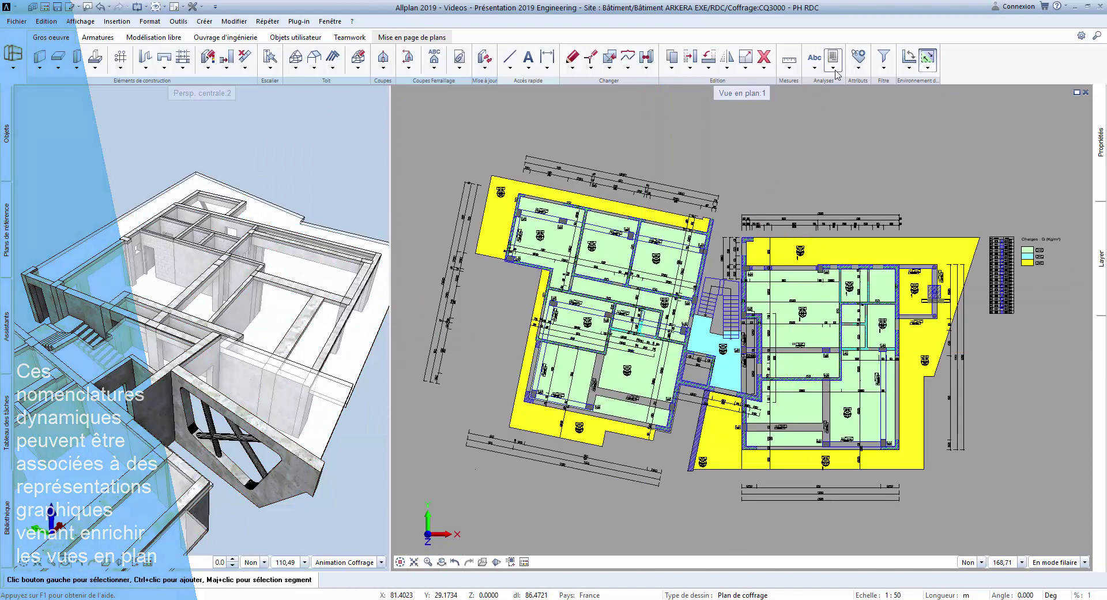
Step: Colour Sous-poutre elements by RATIO_HA and place their legend below the load legend
click(833, 68)
click(846, 105)
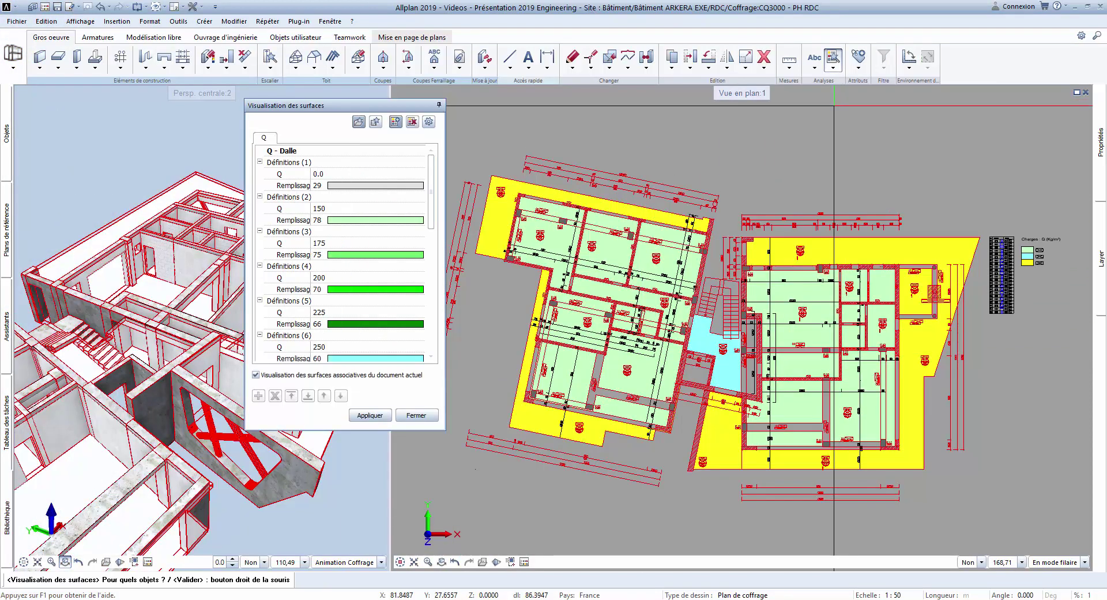
click(440, 142)
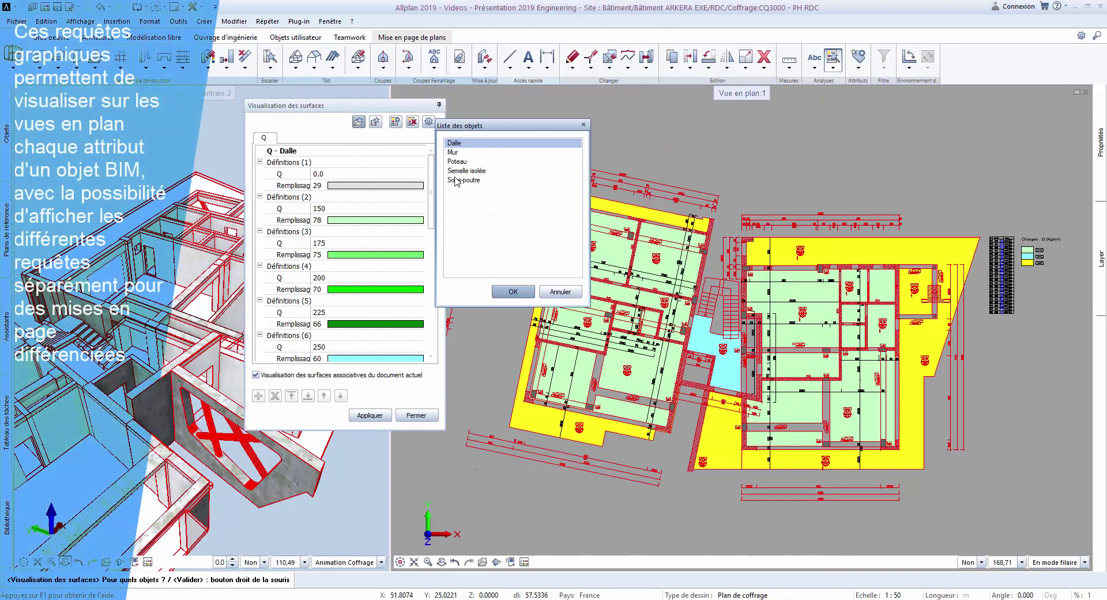
click(513, 291)
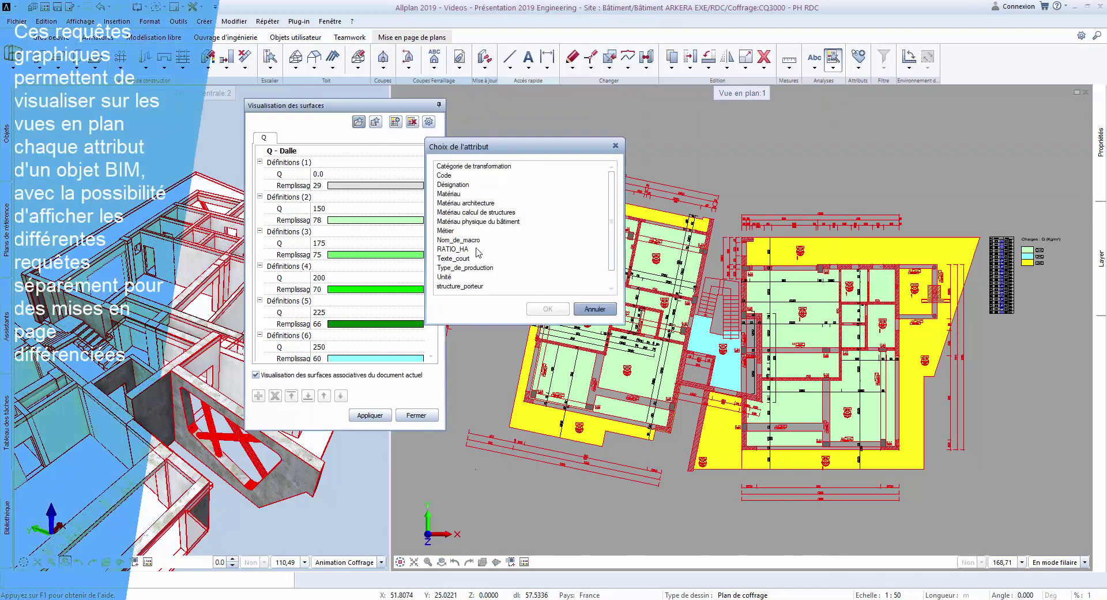
click(545, 309)
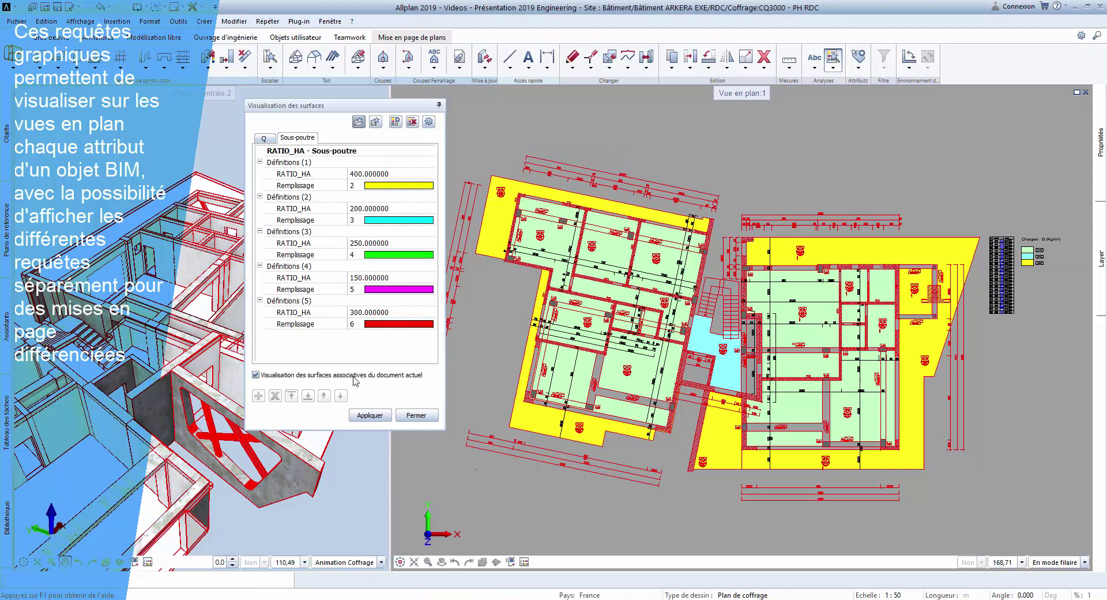
click(370, 416)
middle_drag(954, 325, 639, 334)
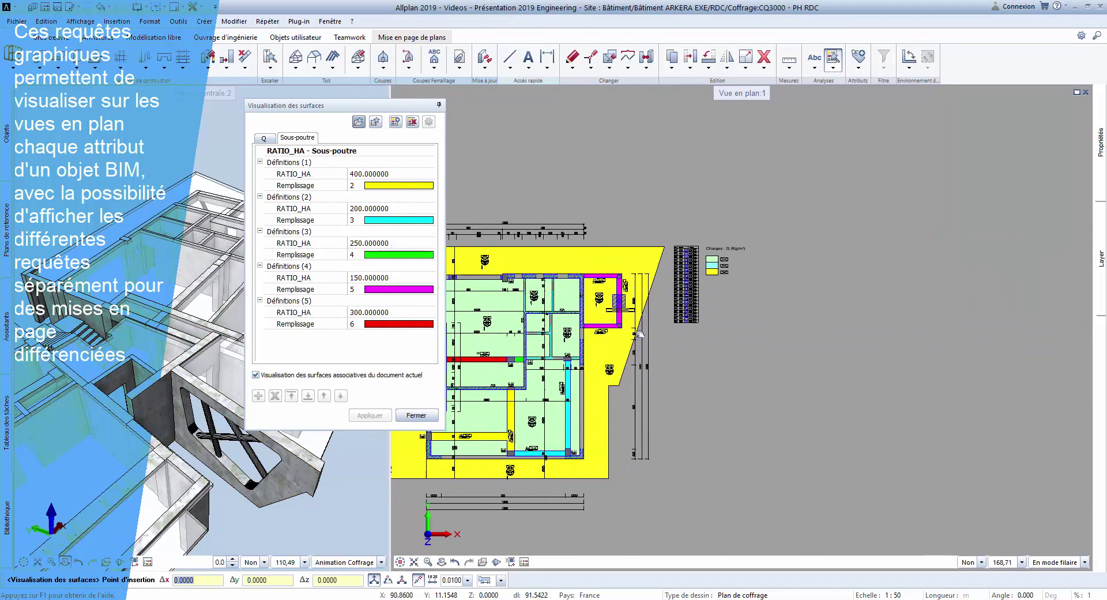
scroll(639, 334, up, 2)
scroll(639, 340, up, 2)
click(639, 349)
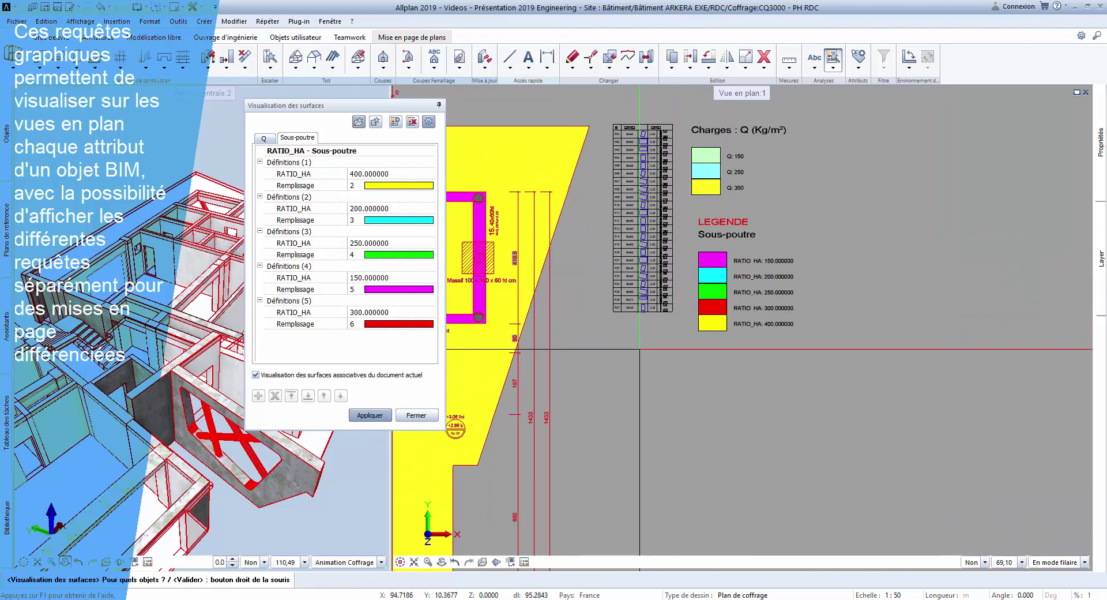
key(Escape)
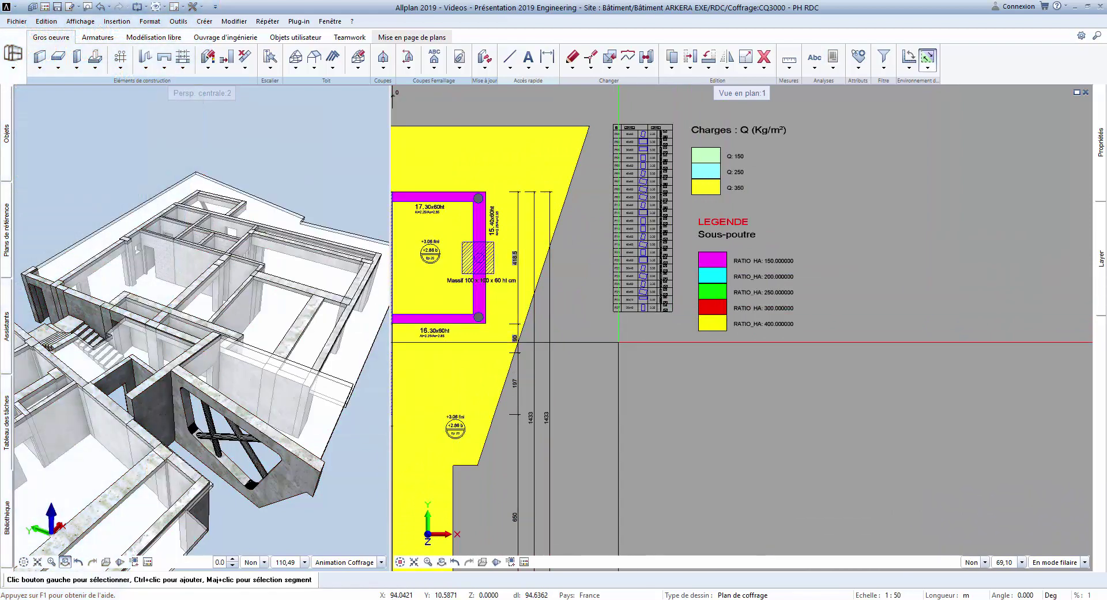
Step: Turn off the Q_SURF layer in the docked Layer palette, keeping LEG visible
click(400, 561)
click(1102, 257)
click(1077, 91)
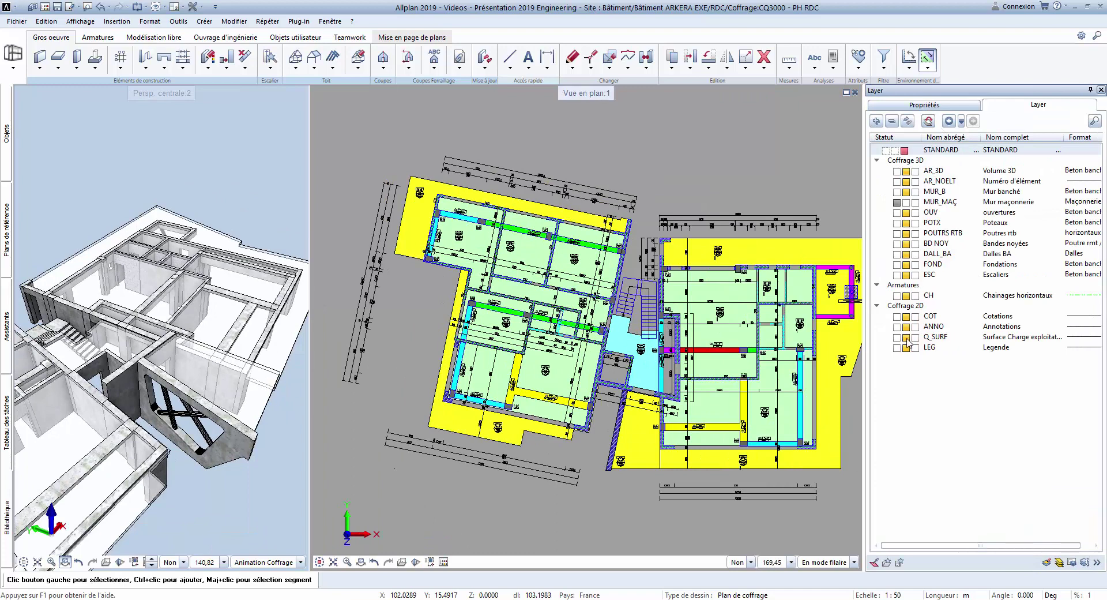
click(907, 338)
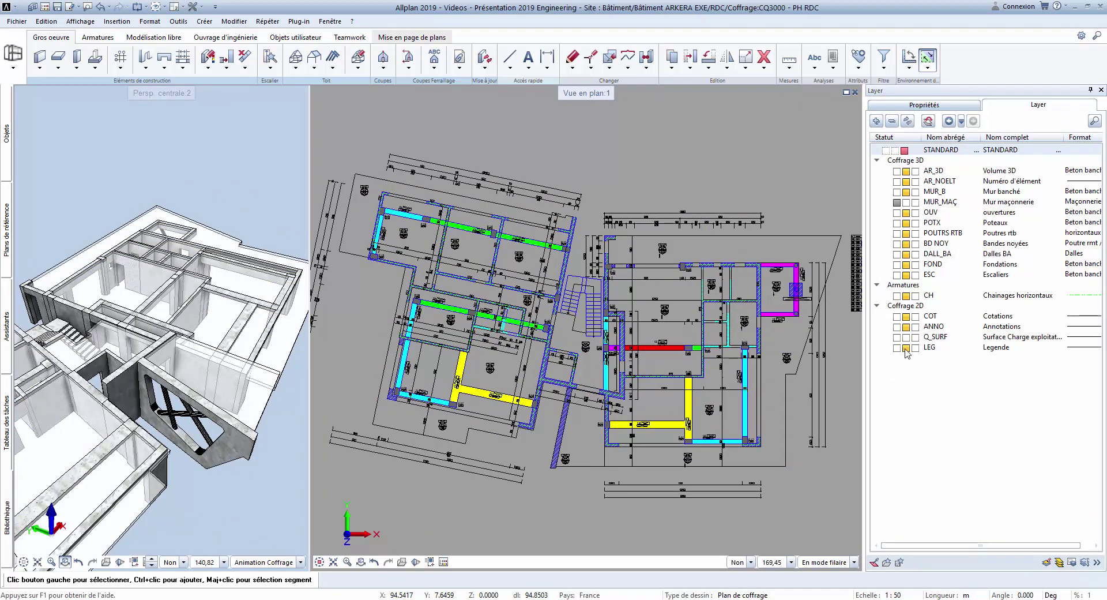
click(907, 348)
click(906, 348)
click(907, 338)
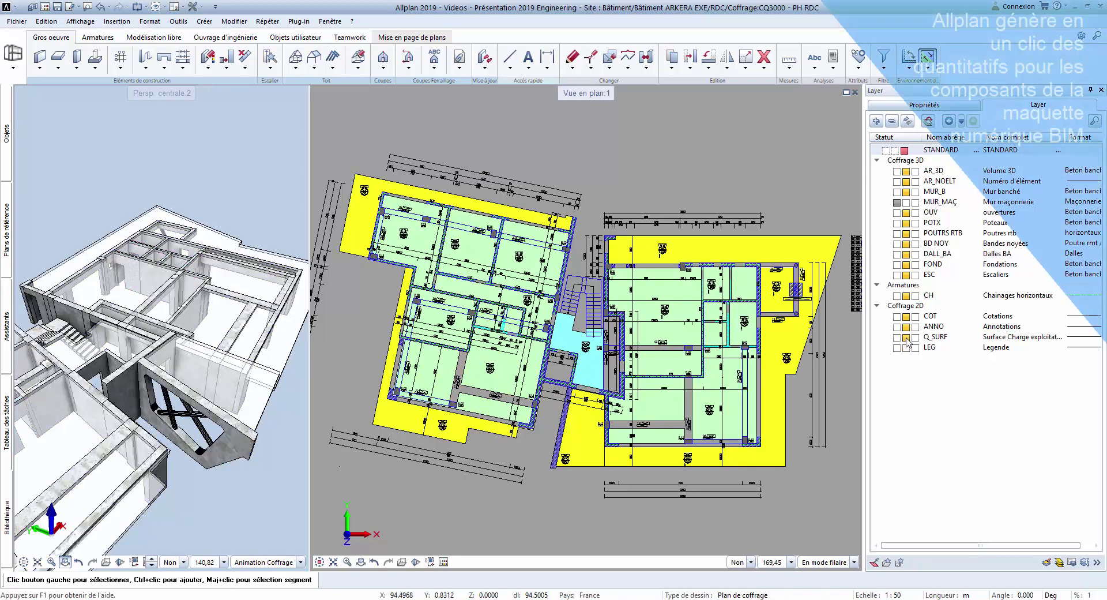
click(906, 337)
Step: Generate the Quantités.rdlc report and locate one Dalle_BA slab in the model
click(1091, 90)
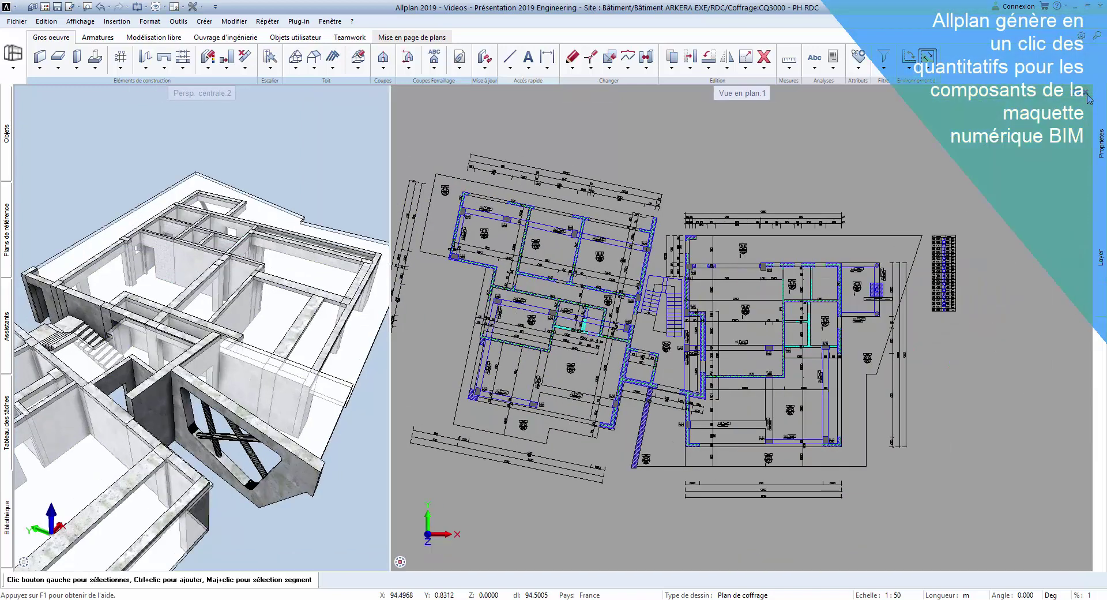
click(833, 58)
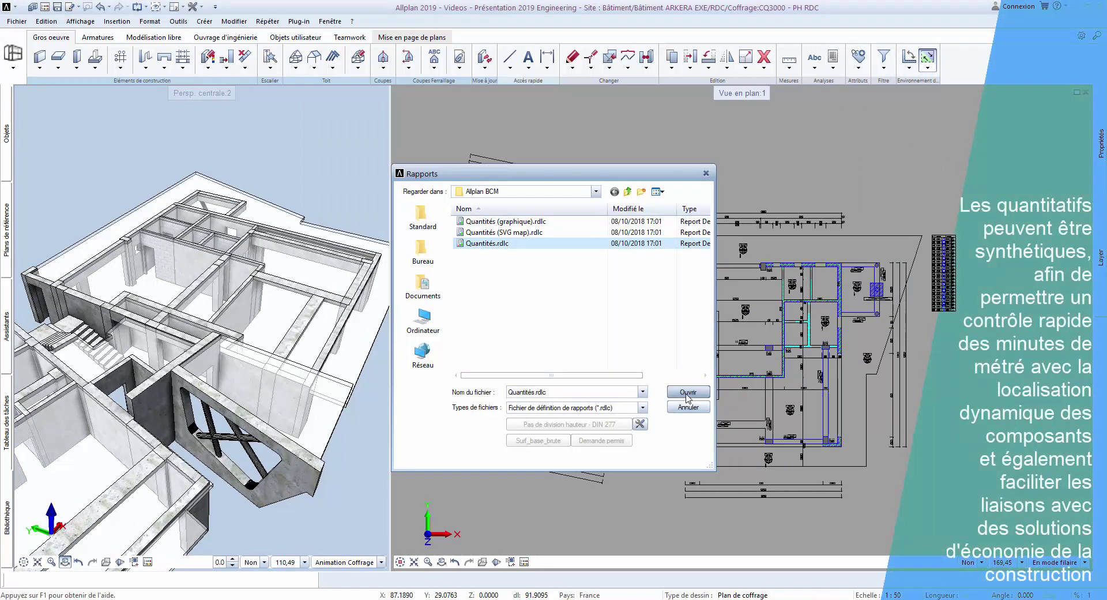
double_click(485, 243)
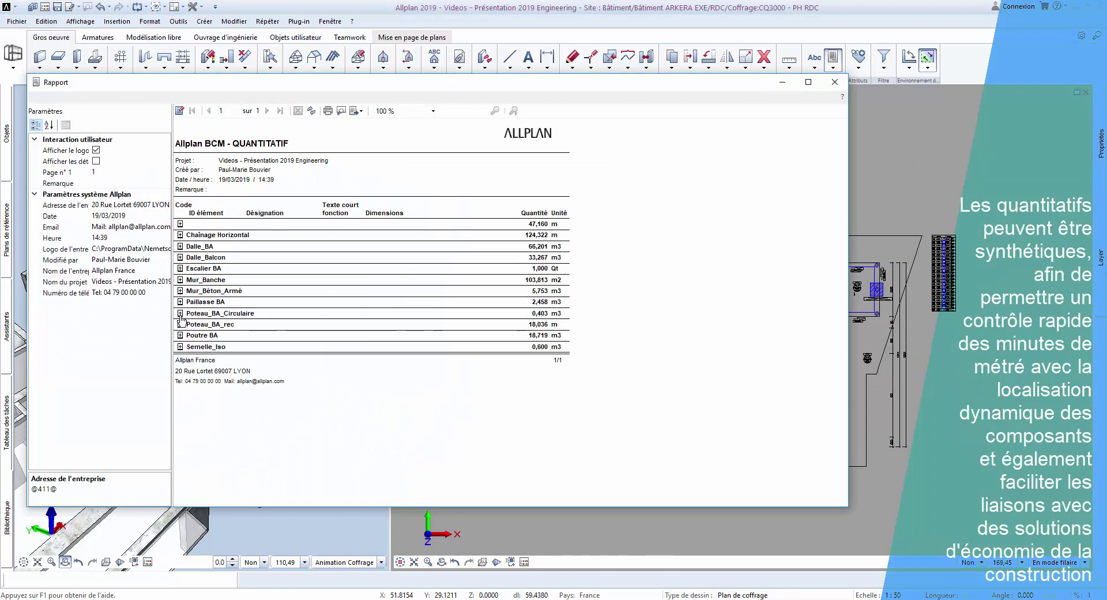
click(180, 246)
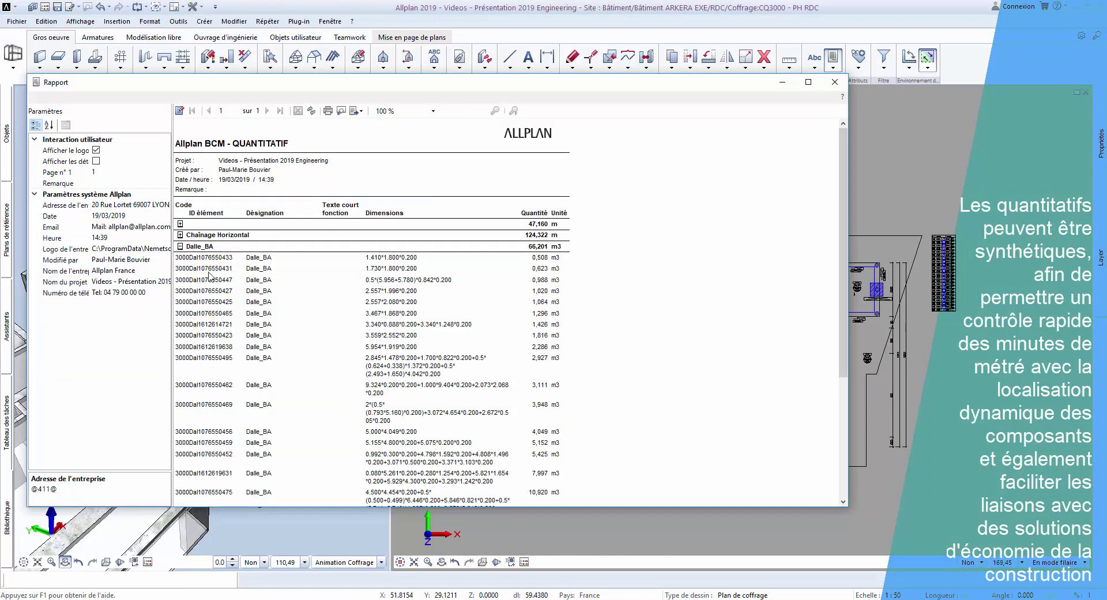
double_click(221, 359)
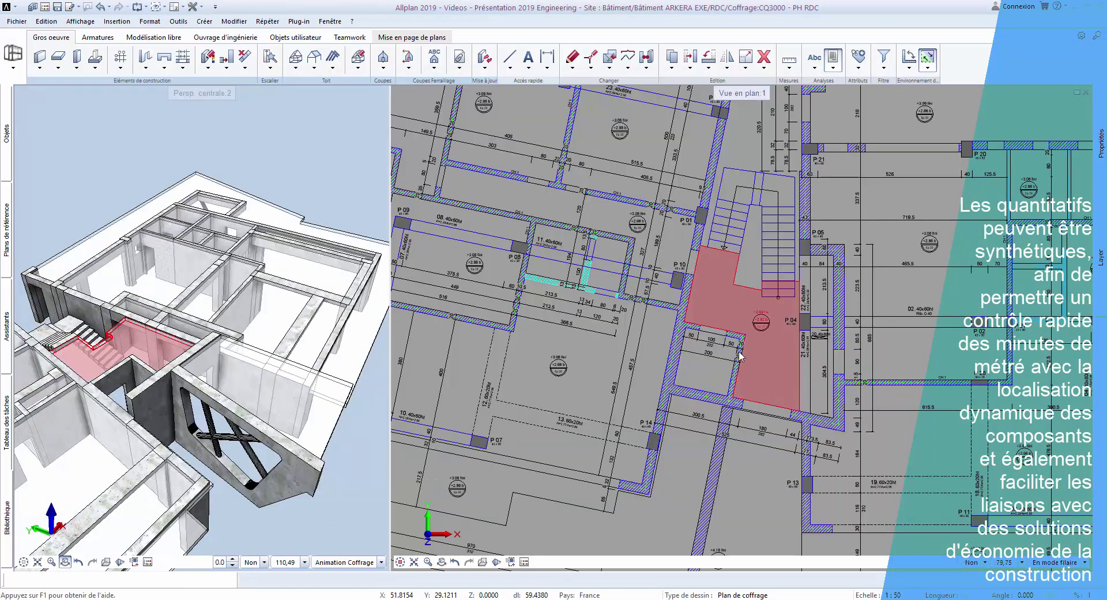
Step: Bring the quantity report back and review its Export format list
click(450, 553)
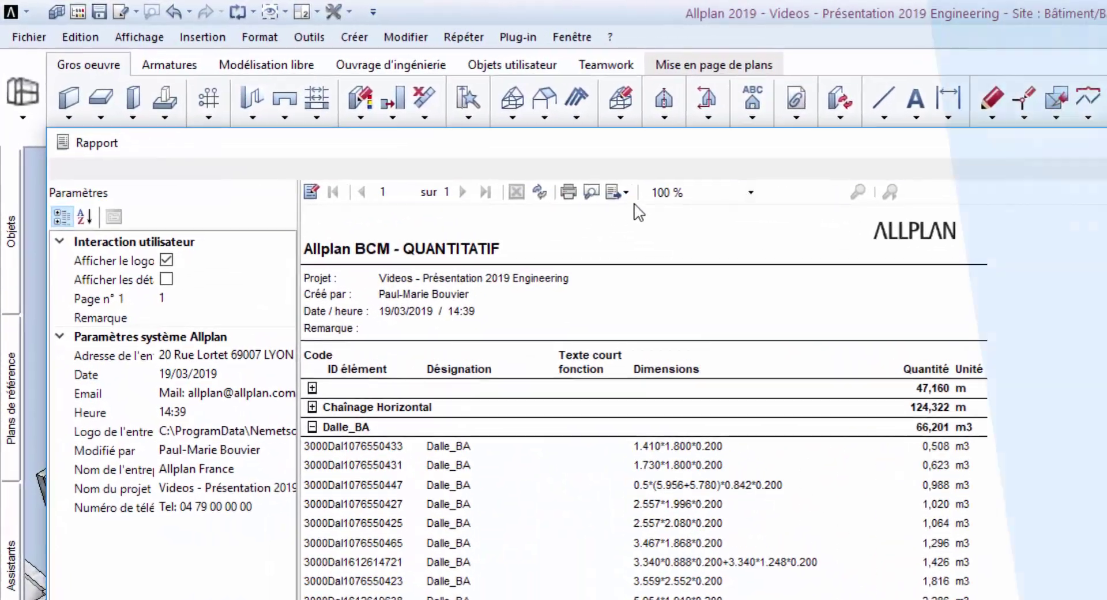
click(621, 192)
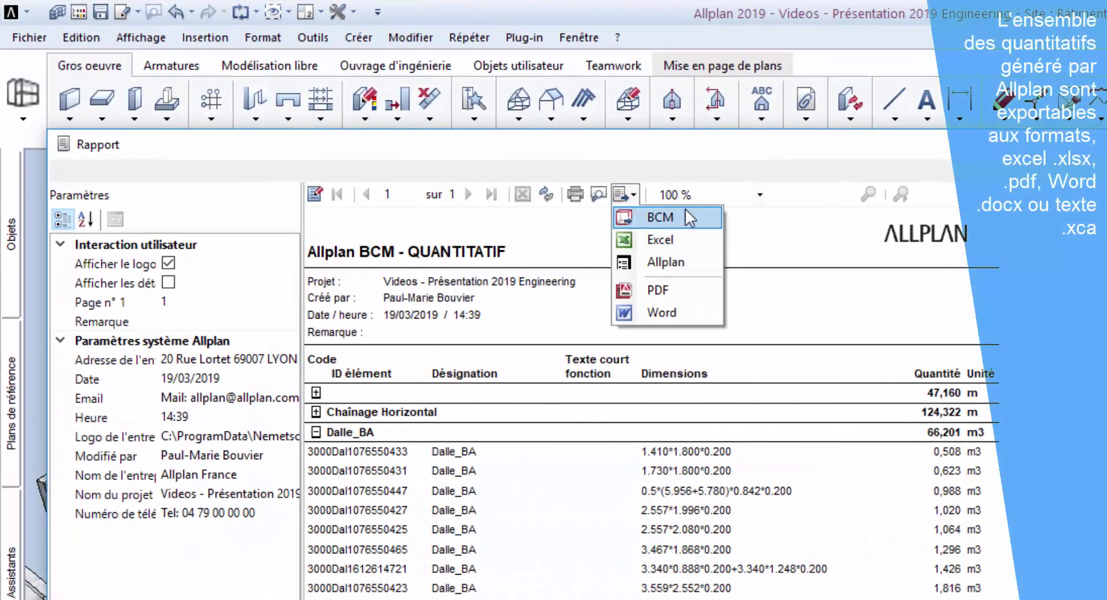
click(694, 305)
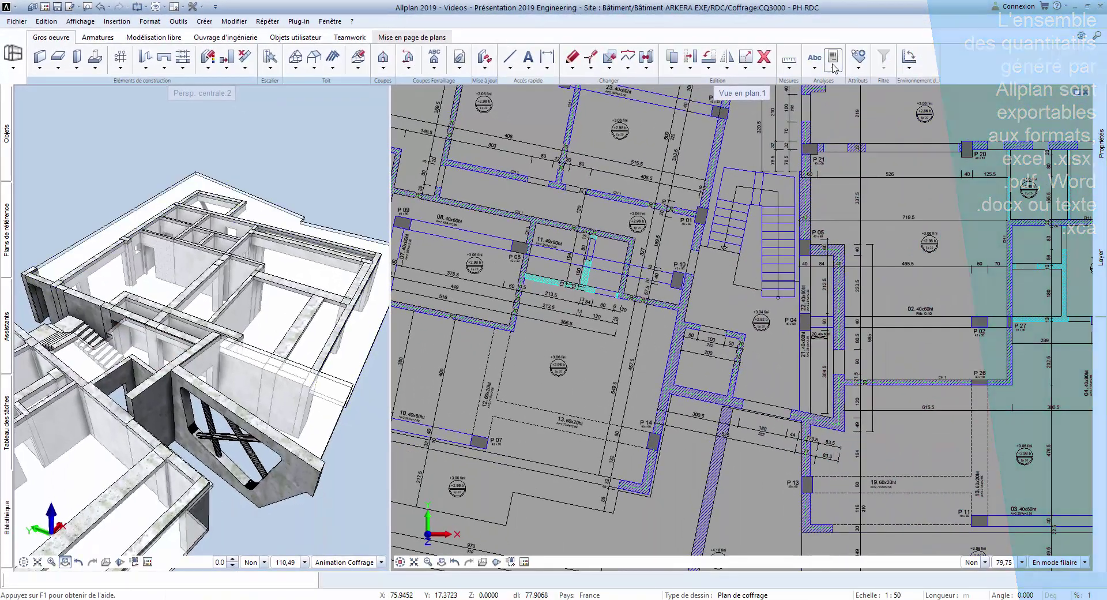
click(834, 67)
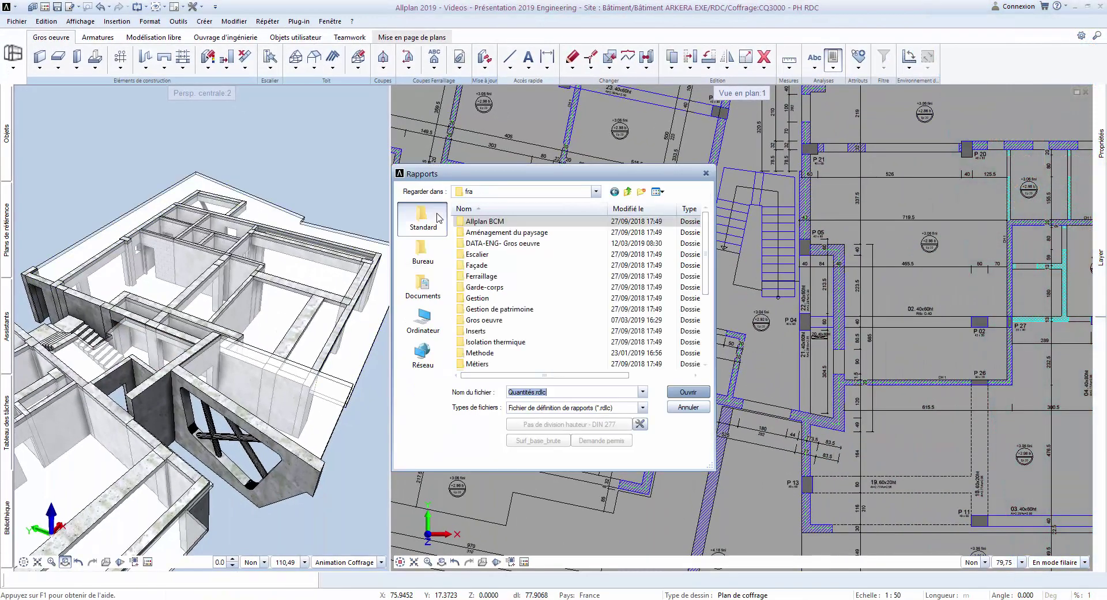
Step: Generate Gros oeuvre's Vue d'ensemble quantités filtered to Poteau and Sous-poutre, then close it
double_click(497, 320)
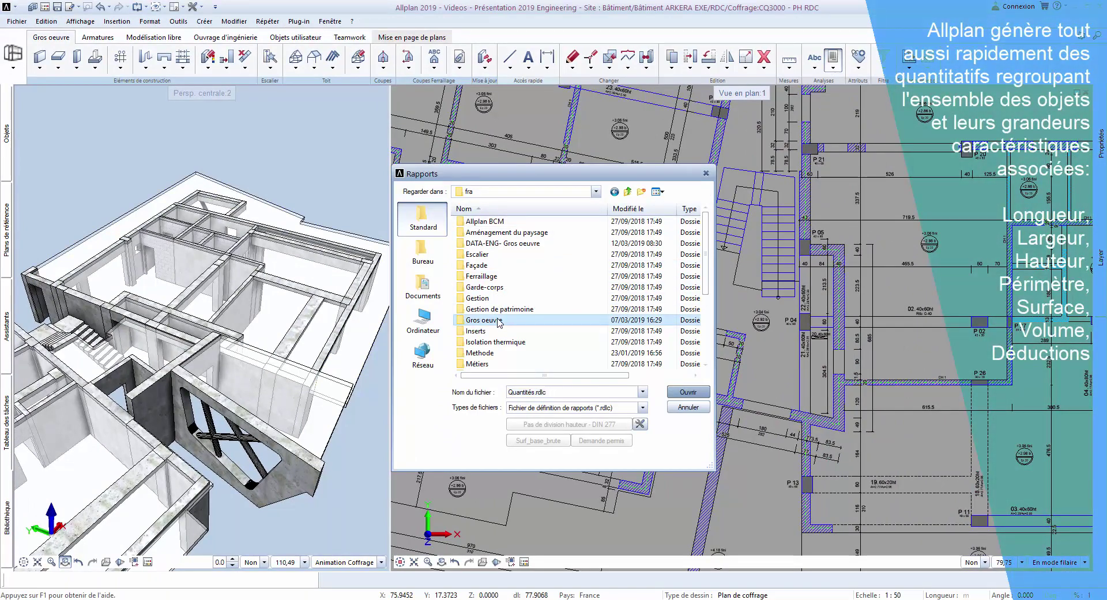
double_click(508, 364)
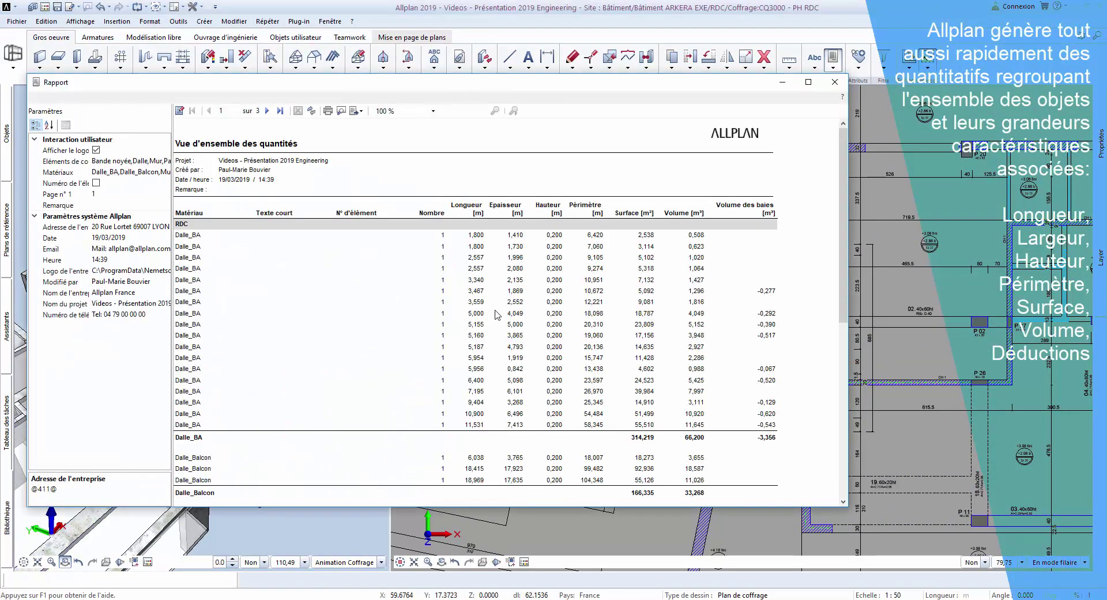
click(149, 164)
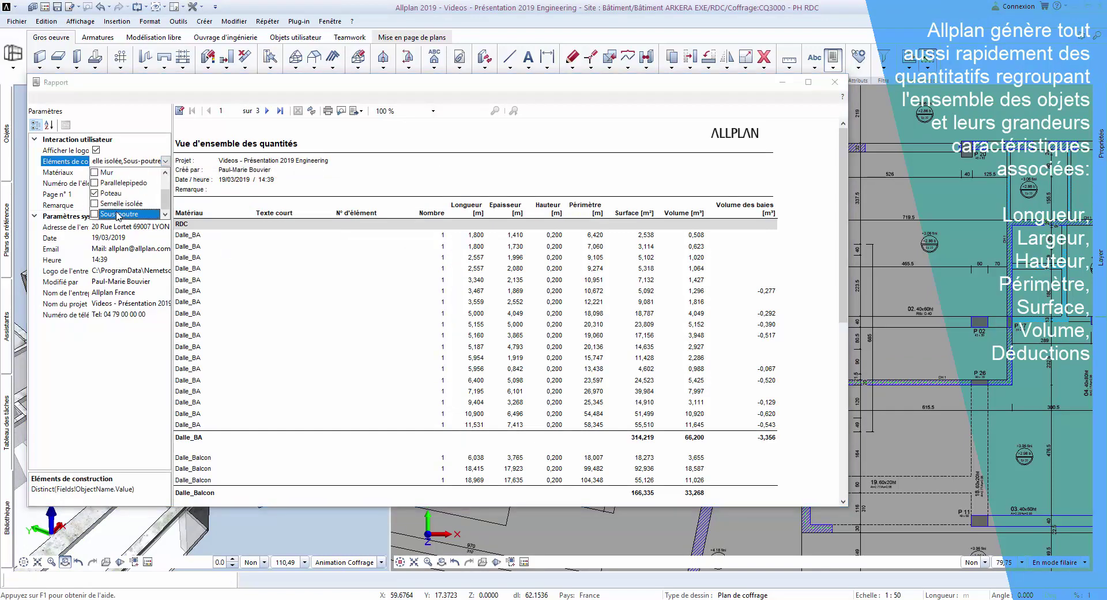
click(225, 207)
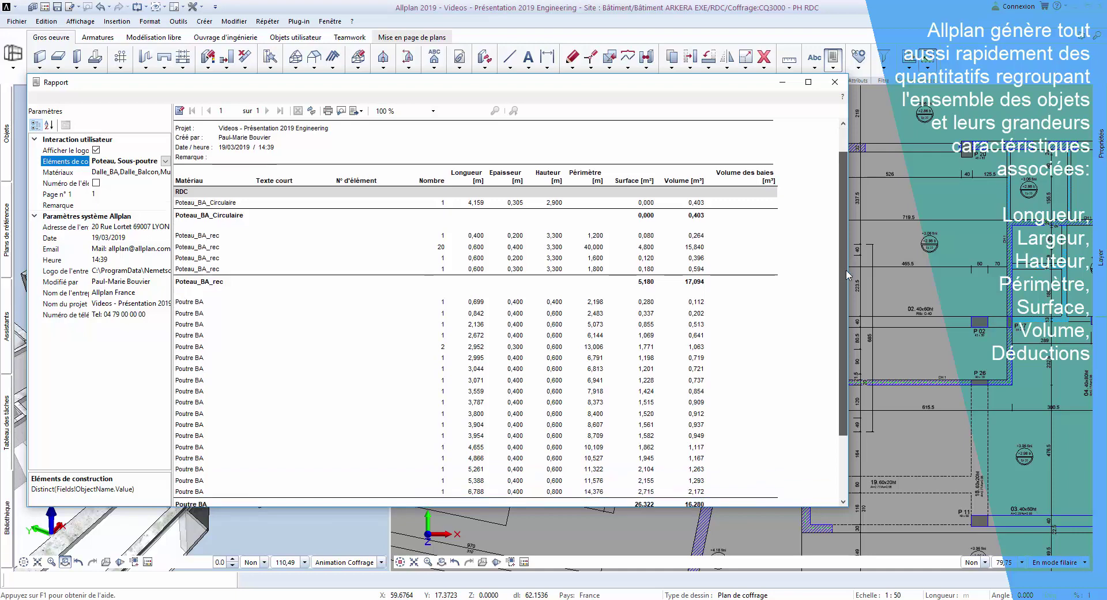
click(836, 81)
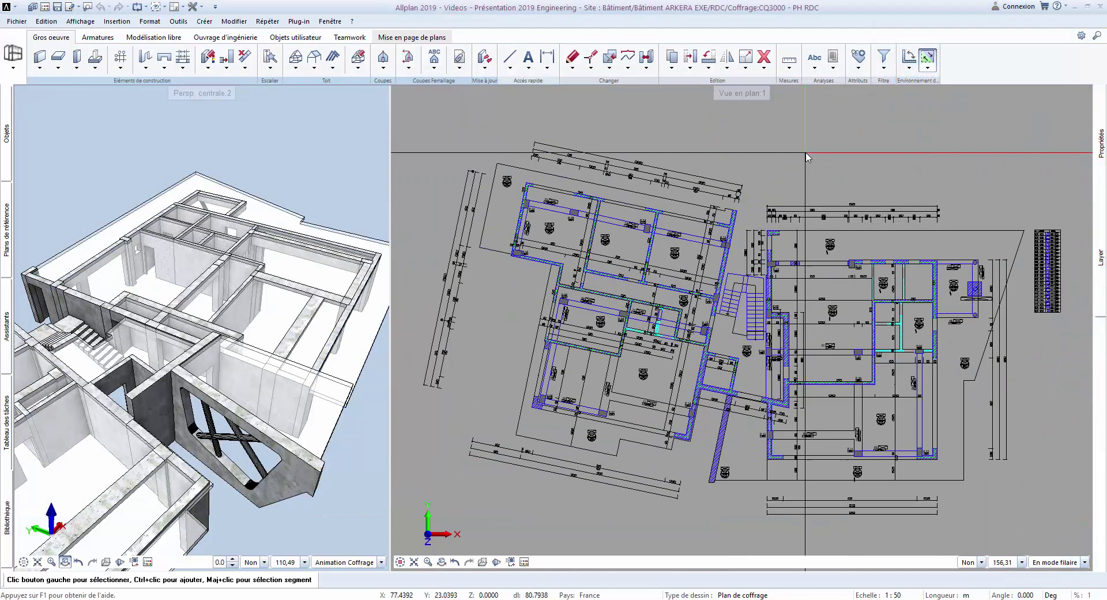
Step: Open Quantités_globales_Pois d'acier 1.rdlc and review its POUTRES, POTEAUX and MURS pages
click(837, 56)
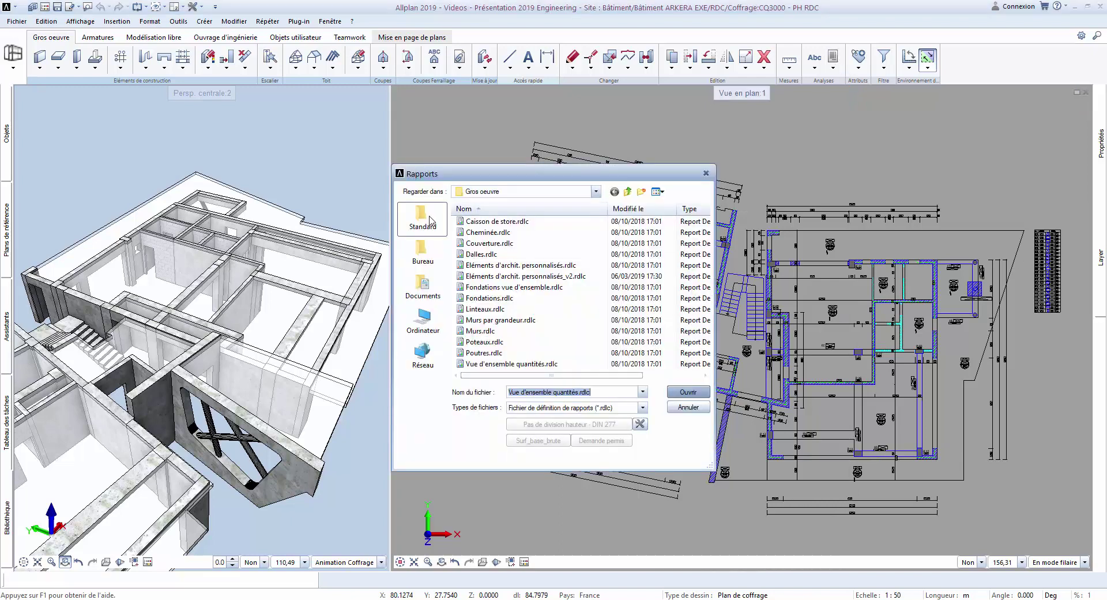
click(430, 220)
double_click(476, 245)
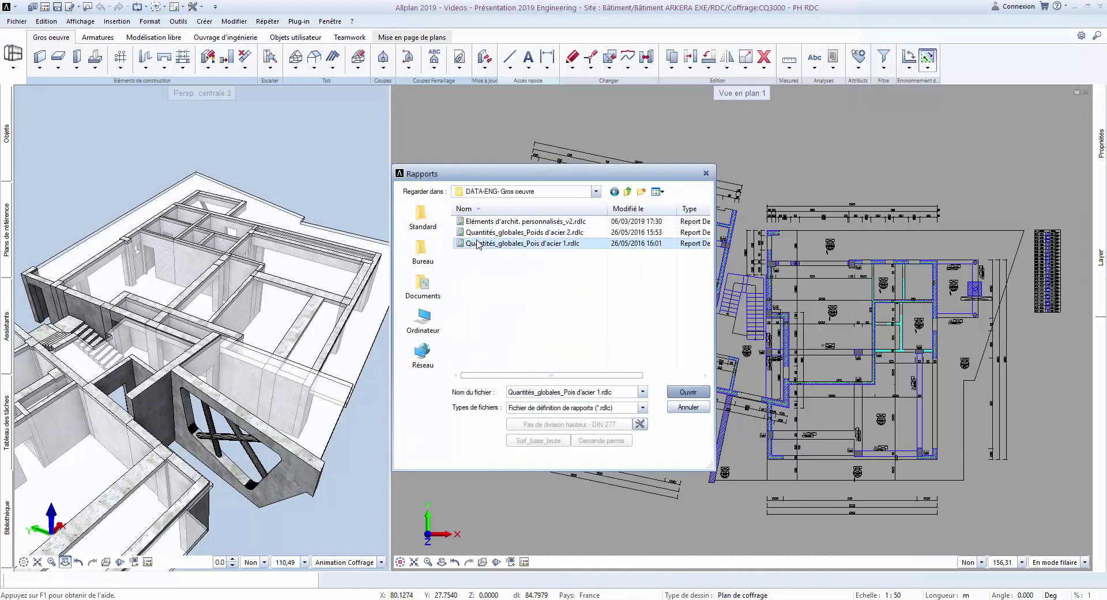
double_click(478, 244)
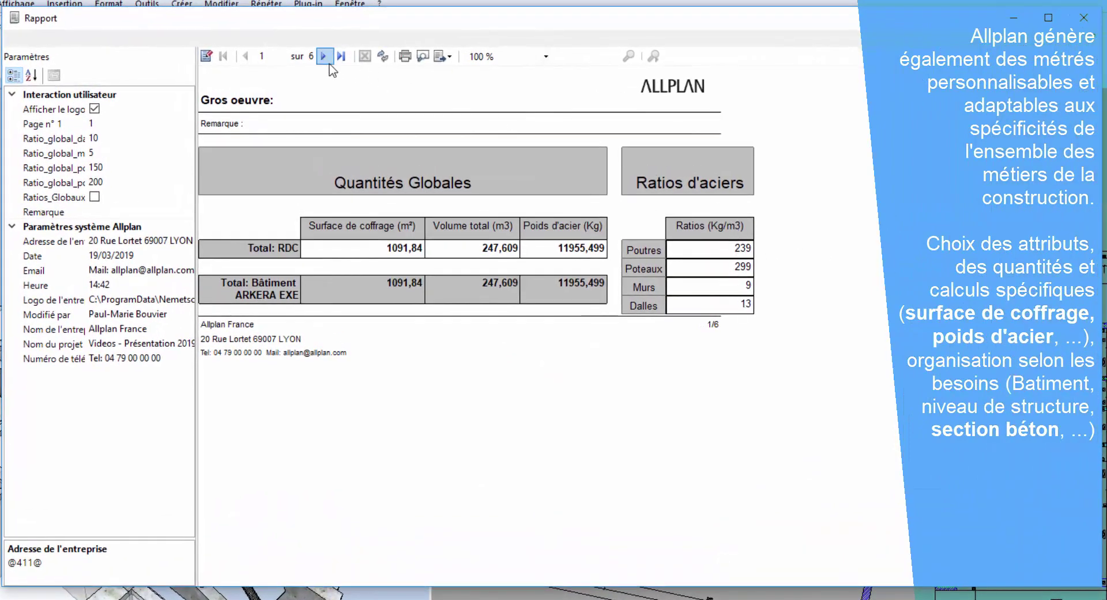
click(324, 56)
drag(1098, 167, 1097, 199)
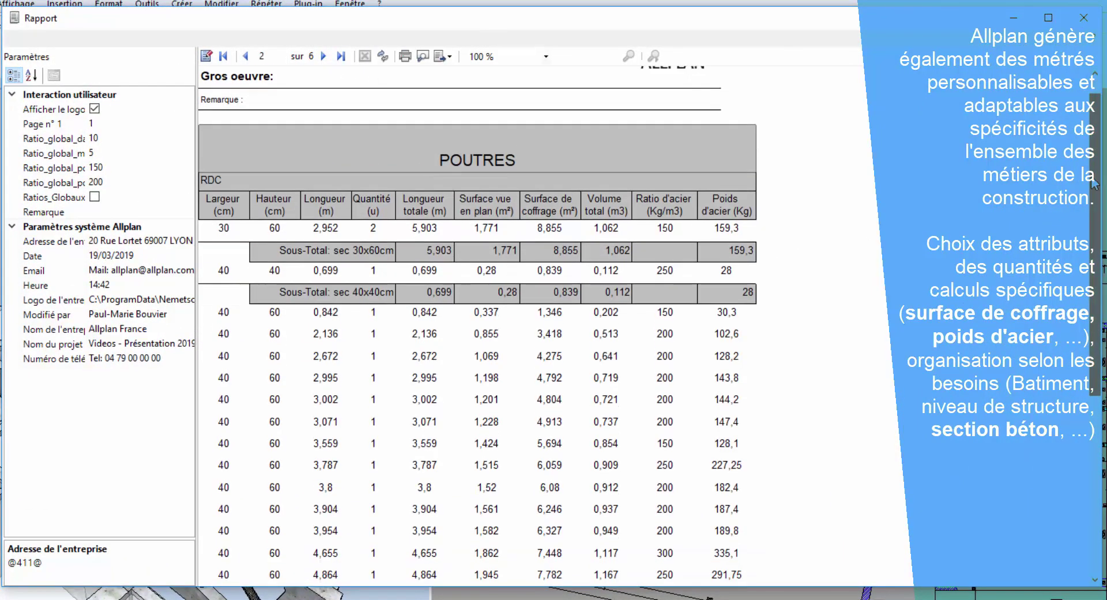
click(325, 56)
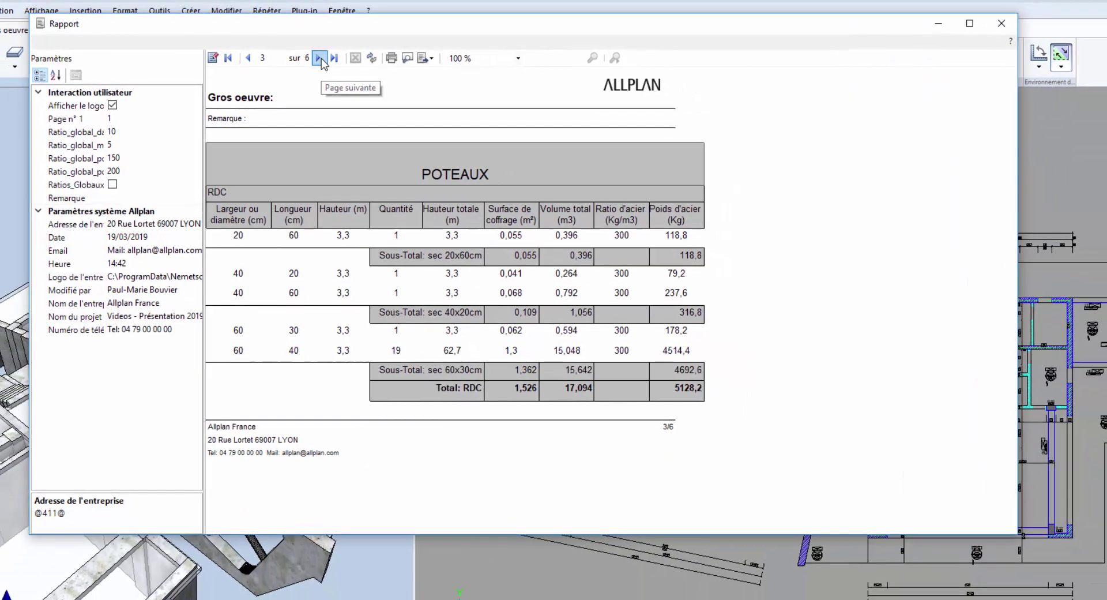
click(315, 60)
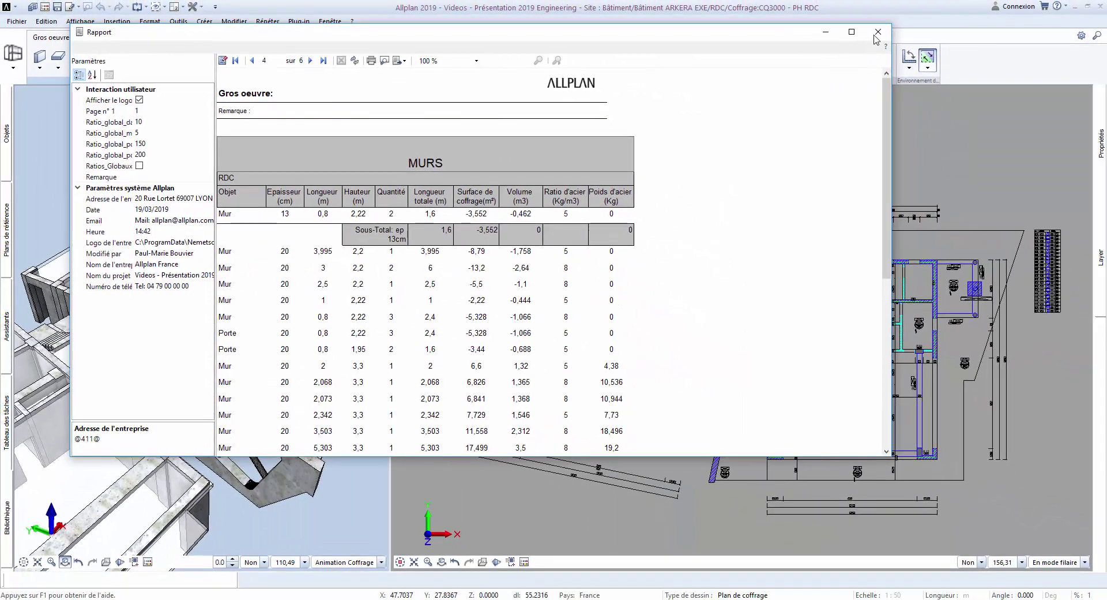
click(878, 33)
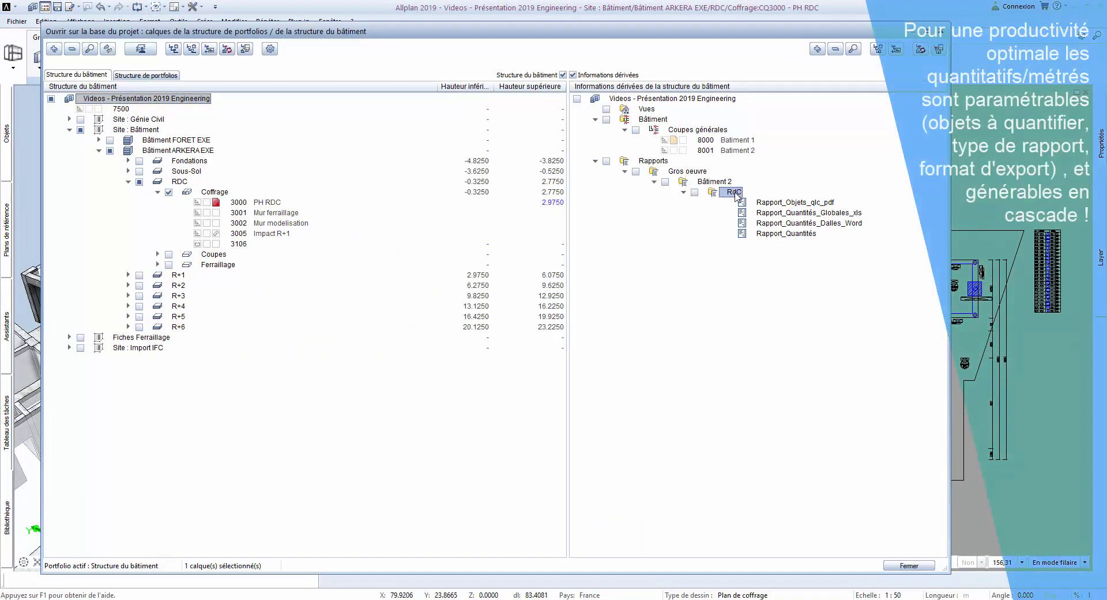
Step: Batch-generate the RdC reports into Word, Excel and PDF files
right_click(737, 196)
click(751, 210)
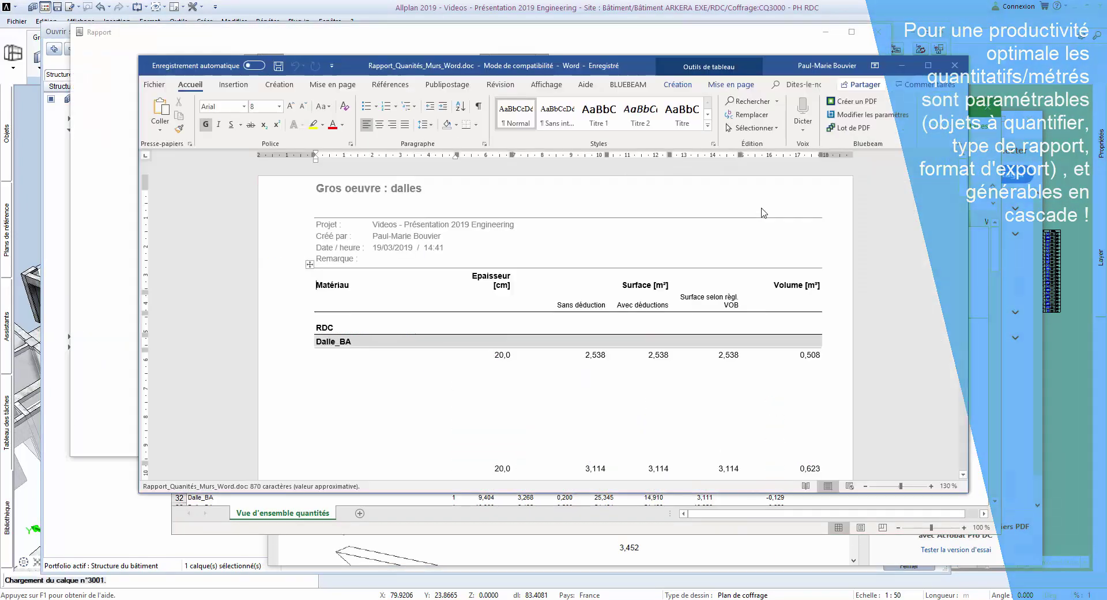
scroll(702, 300, down, 3)
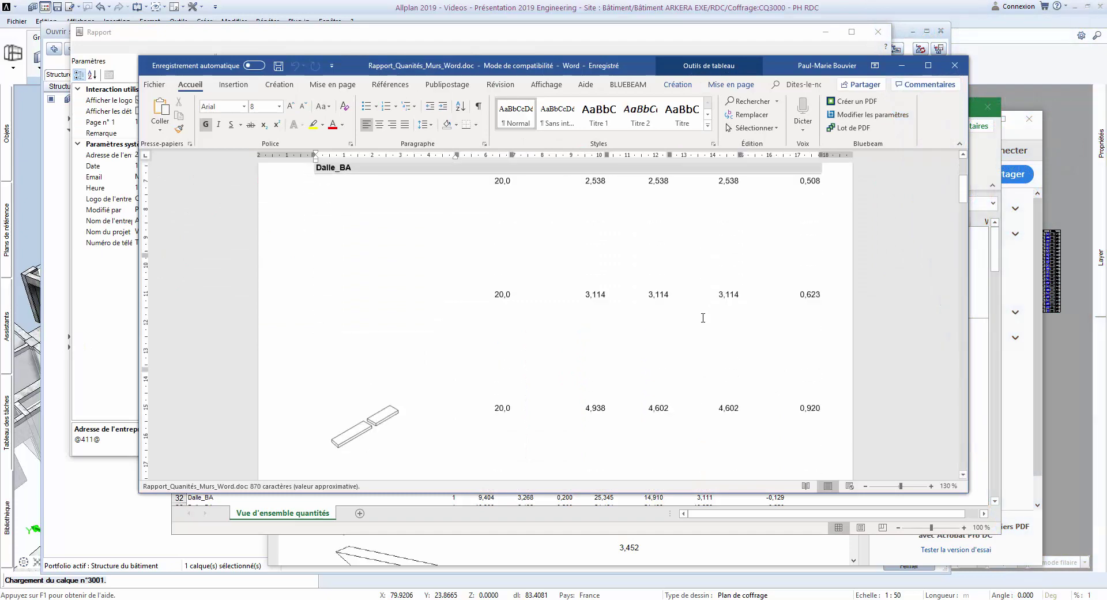
scroll(707, 316, down, 3)
scroll(703, 318, down, 3)
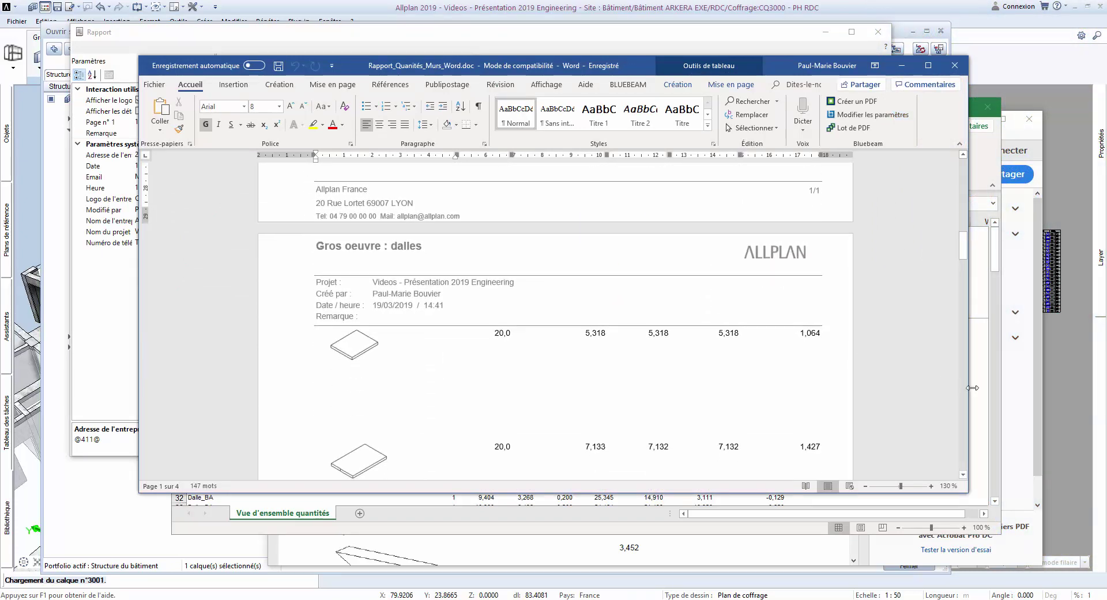
Step: Switch from the exported PDF back to the Allplan BCM - QUANTITATIF report showing Mur_Banche
scroll(769, 418, down, 2)
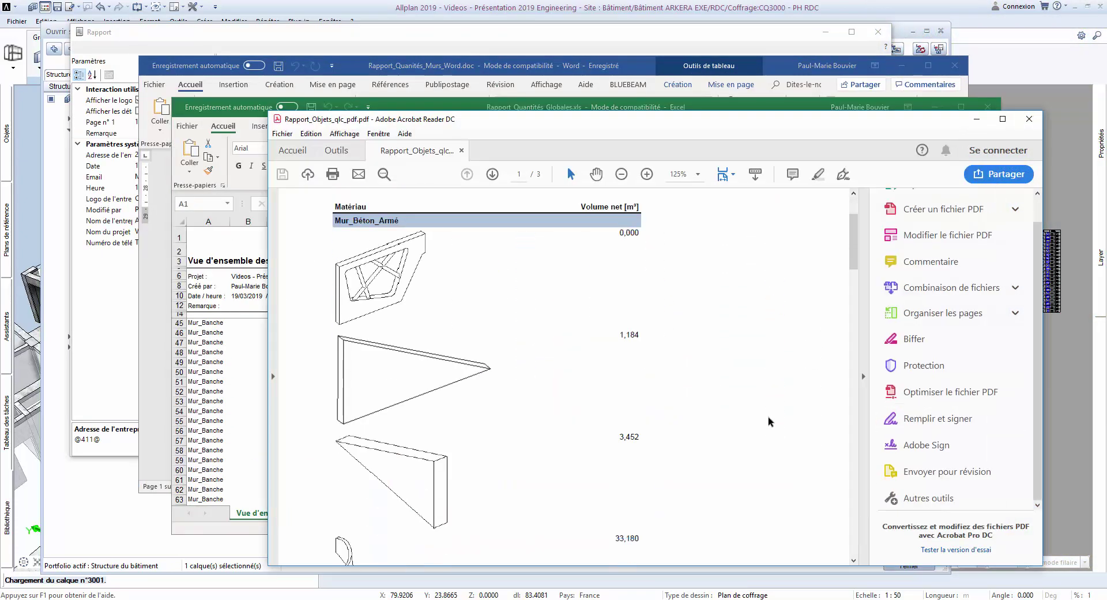
scroll(769, 417, down, 3)
click(131, 363)
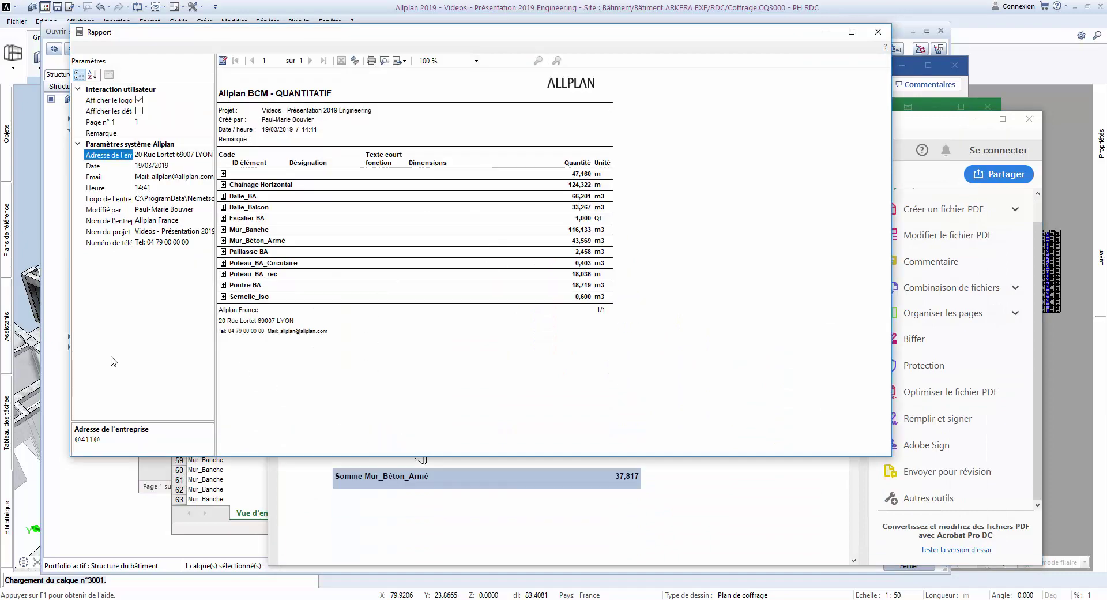